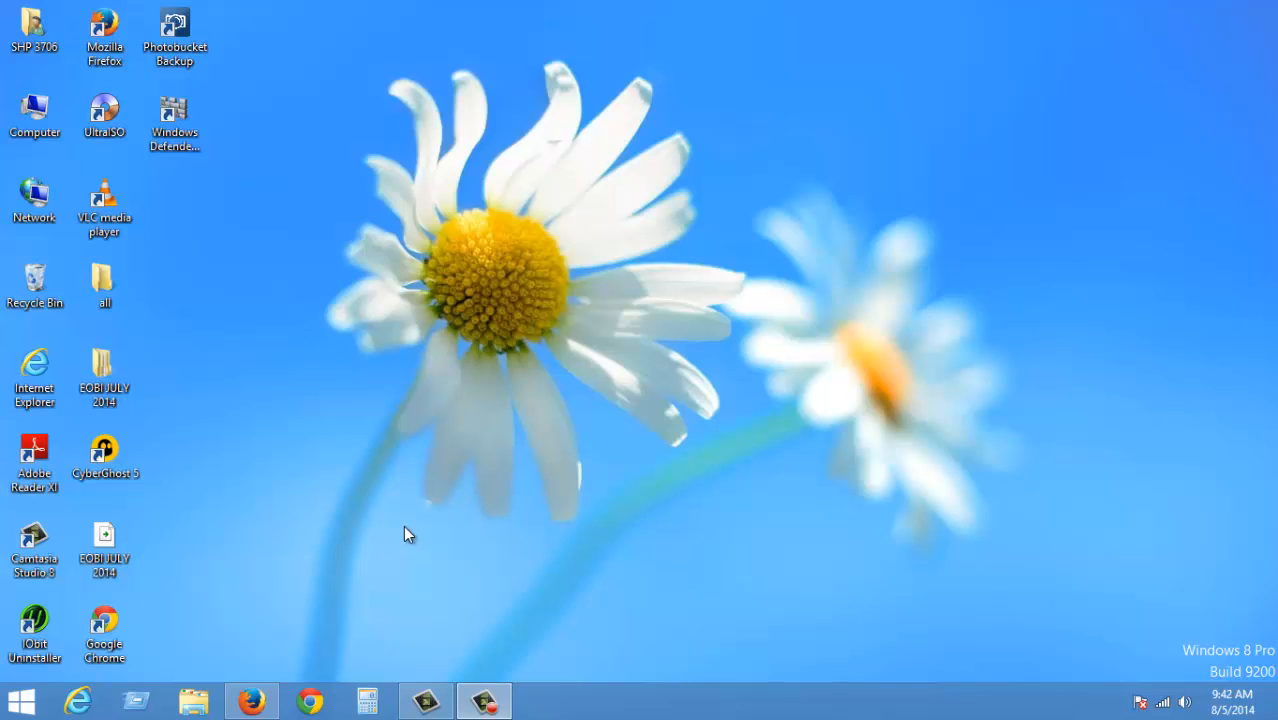
right_click(481, 278)
left_click(508, 324)
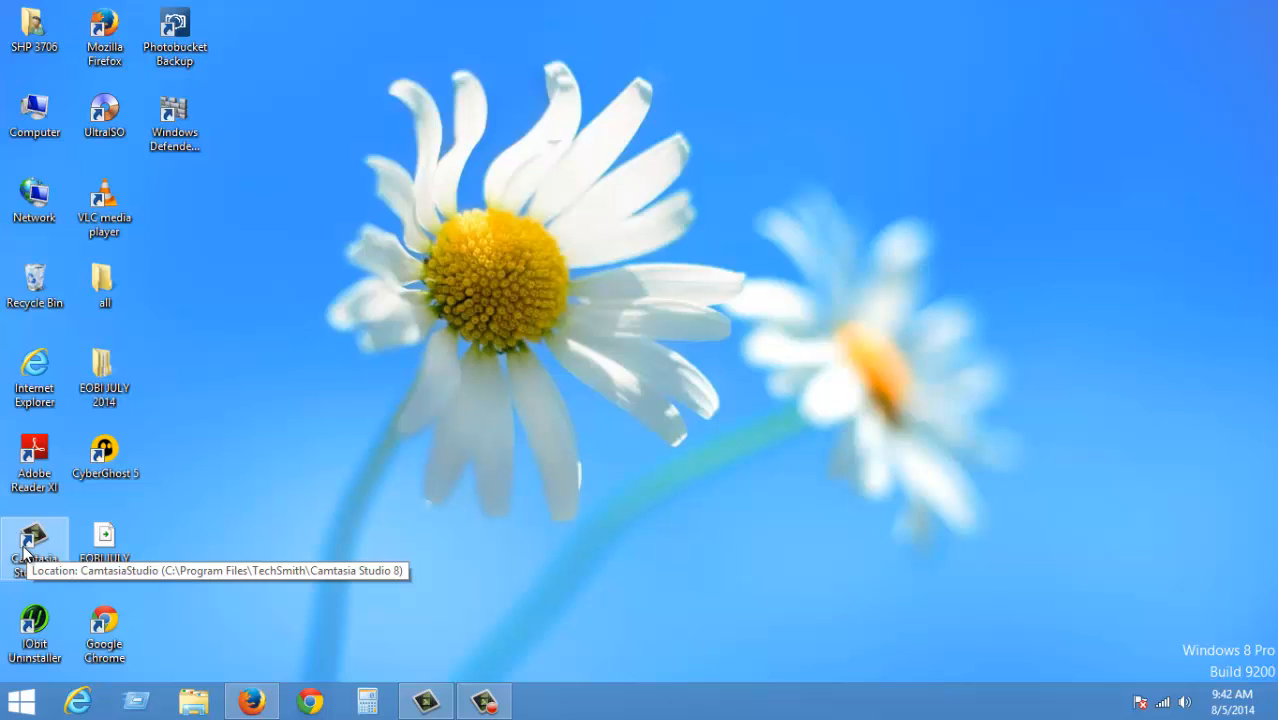
right_click(486, 376)
left_click(528, 430)
right_click(380, 420)
left_click(403, 476)
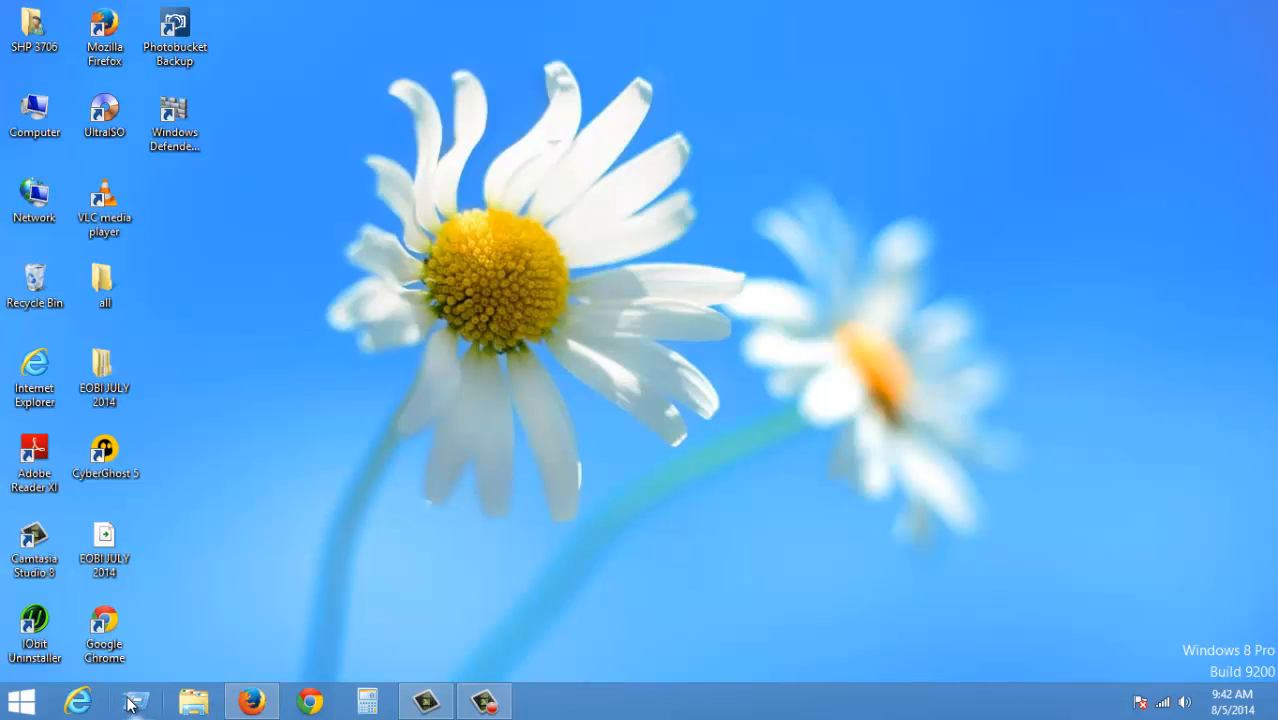
left_click(22, 710)
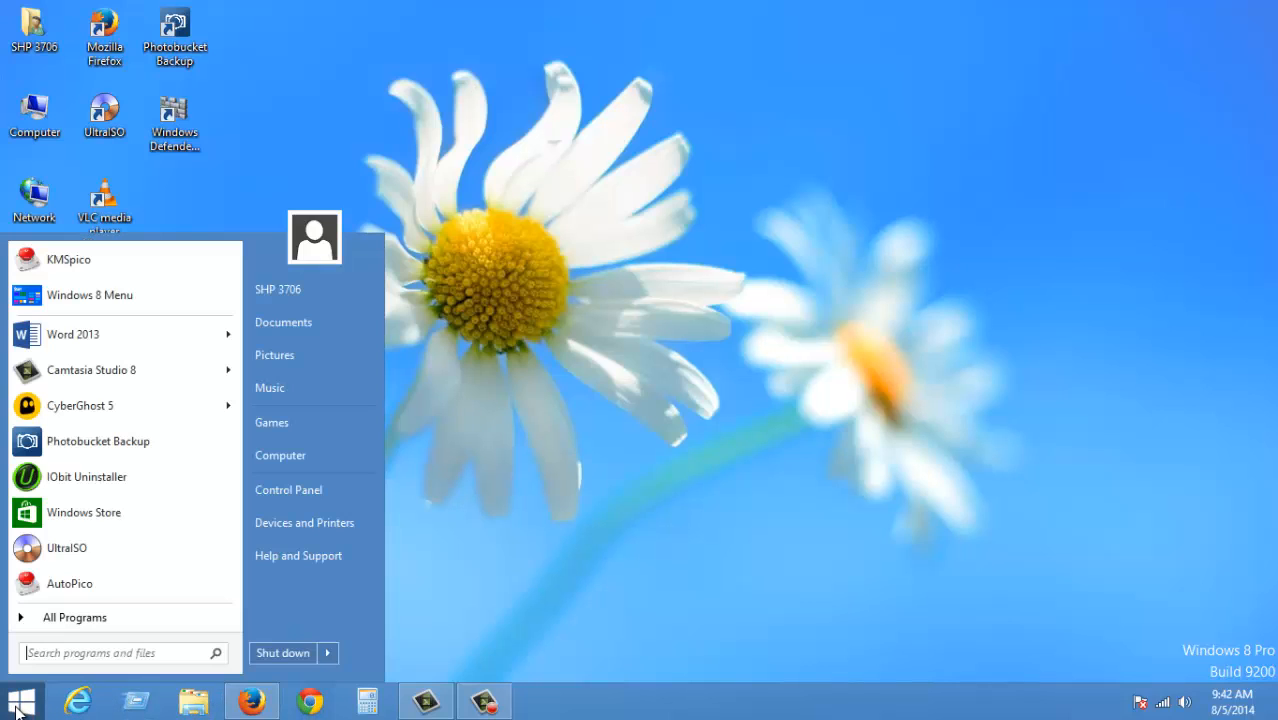
left_click(653, 628)
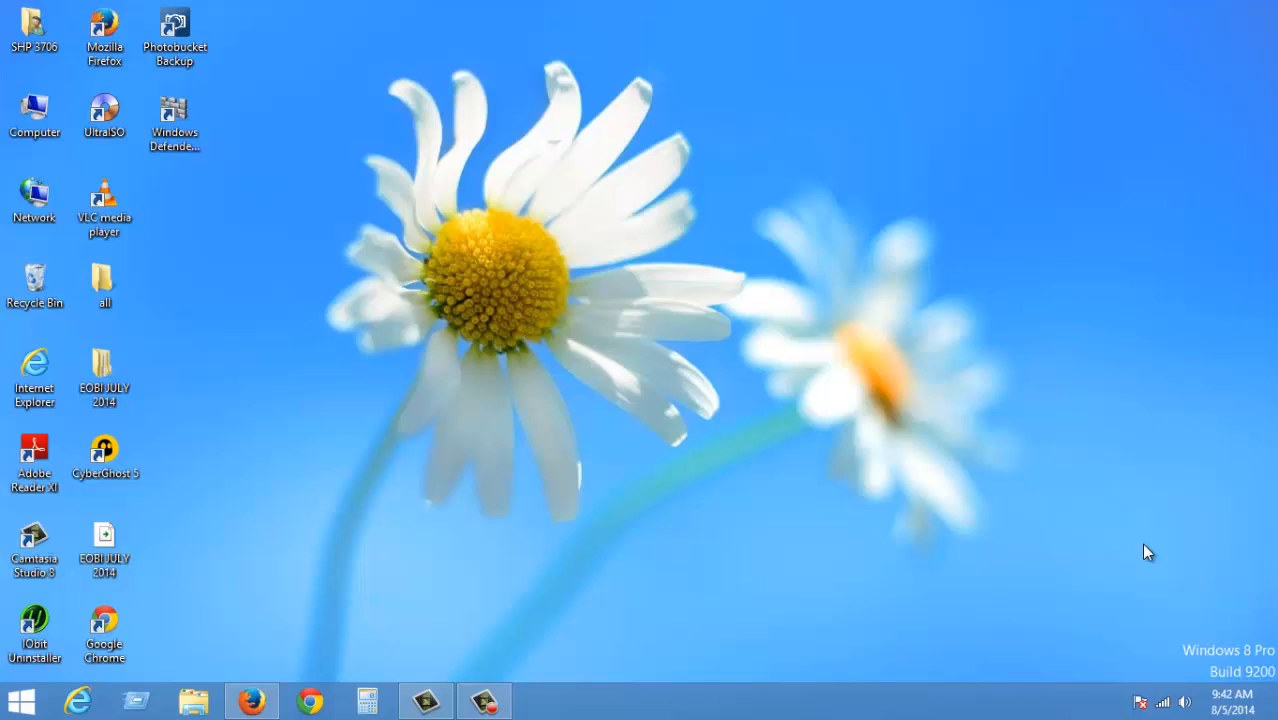
Search the installed programs for "run" and open the Run dialog
left_click(30, 705)
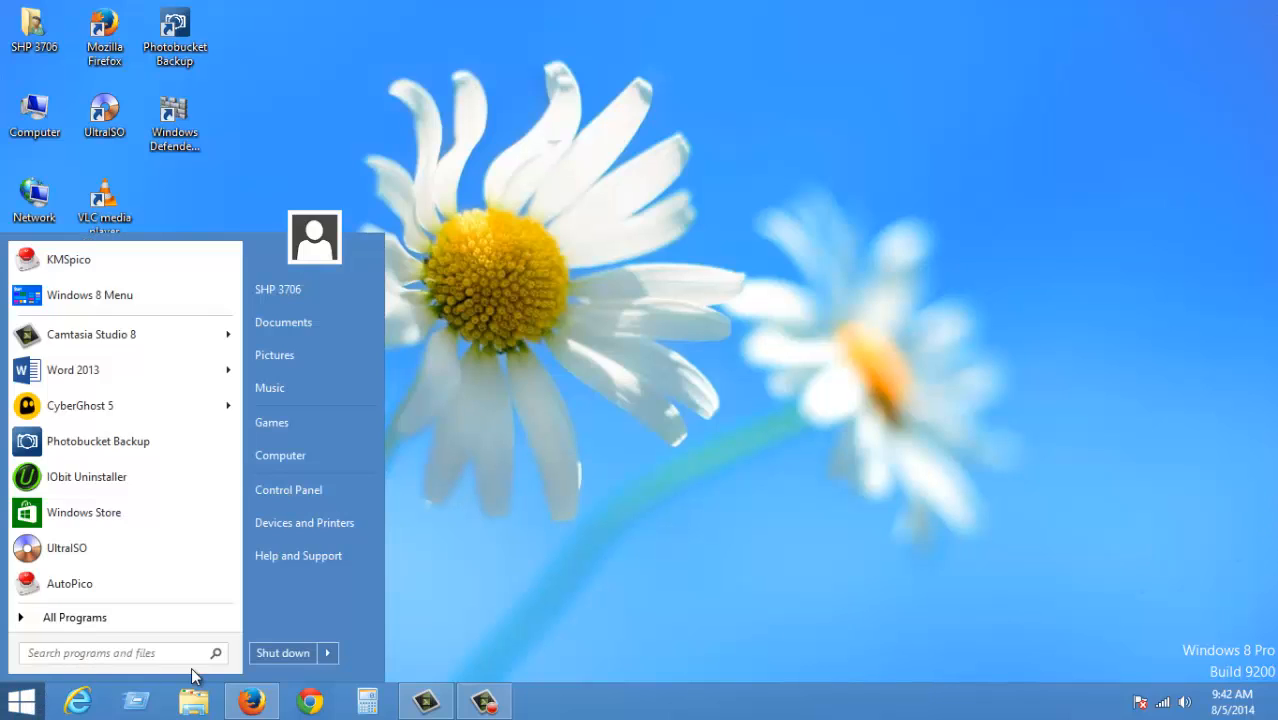
type("run")
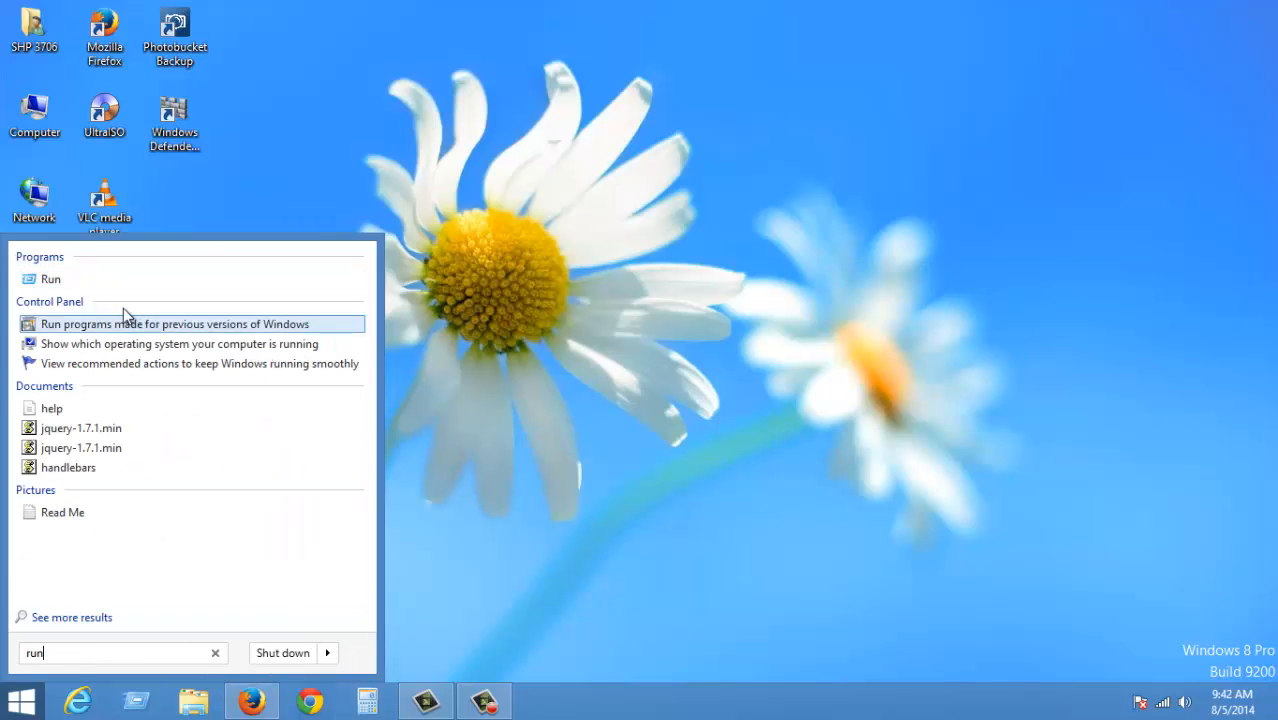
left_click(149, 272)
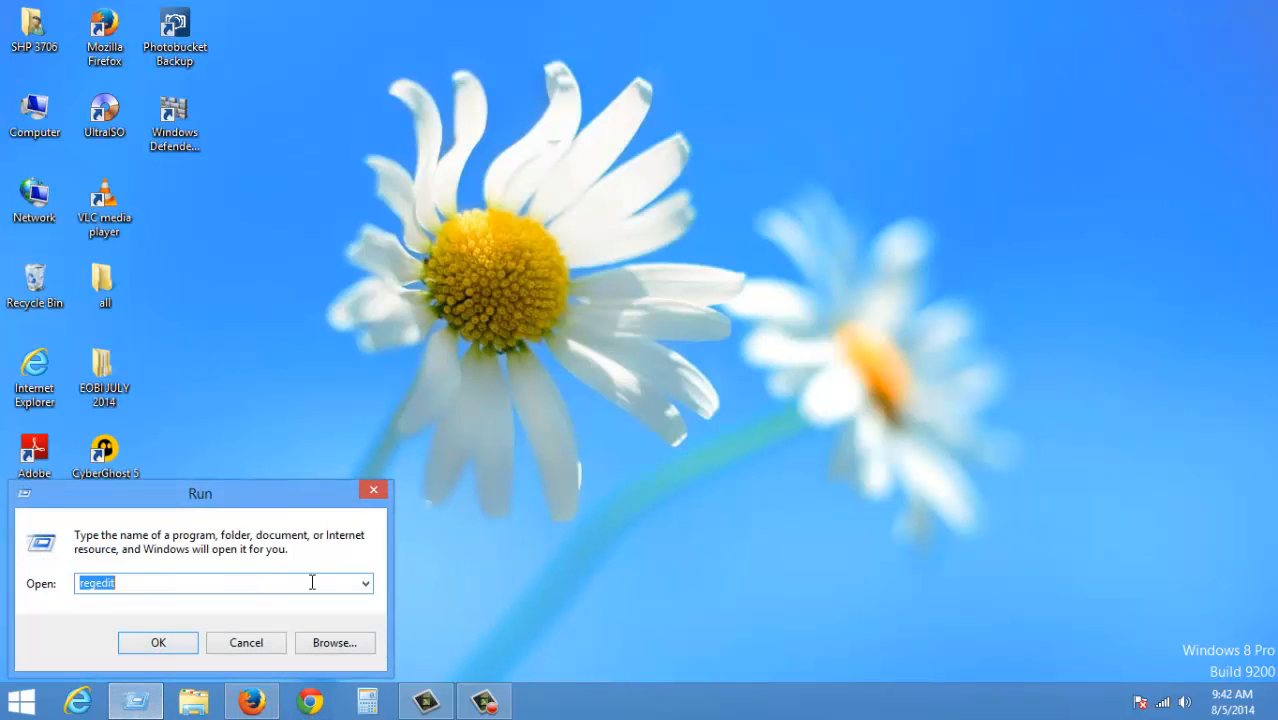
key("BackSpace")
type("re")
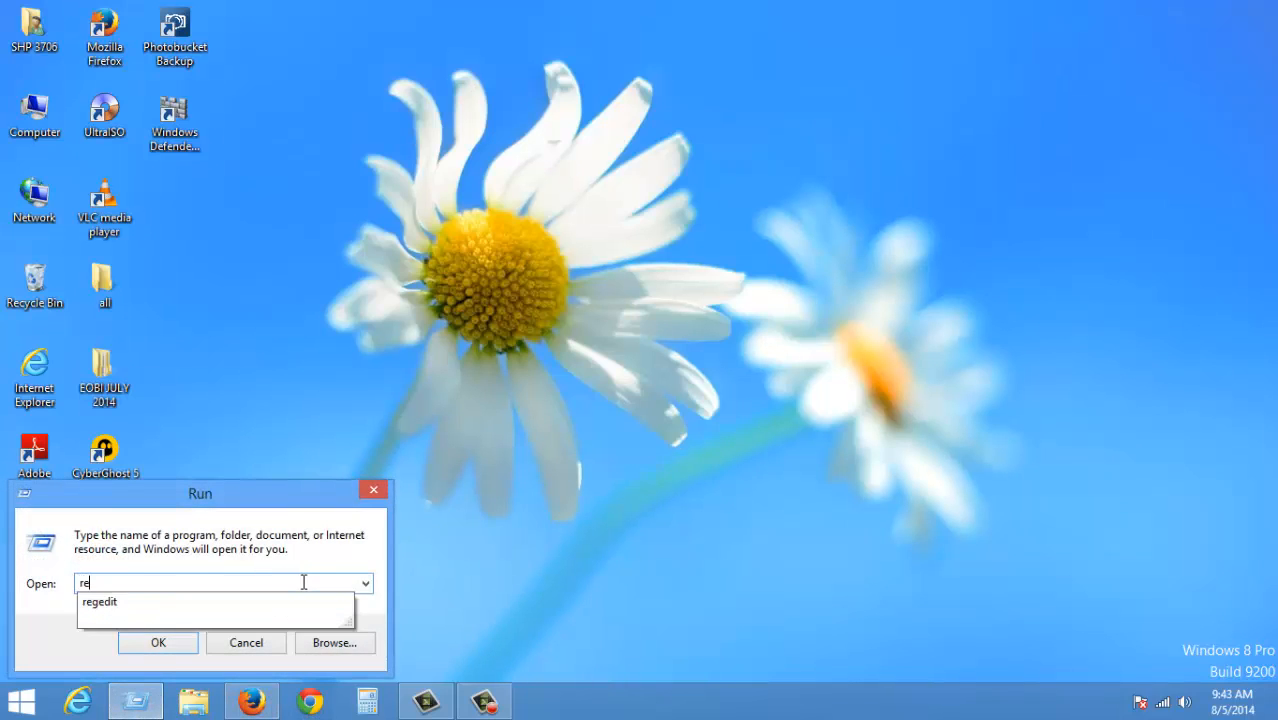
type("gidt")
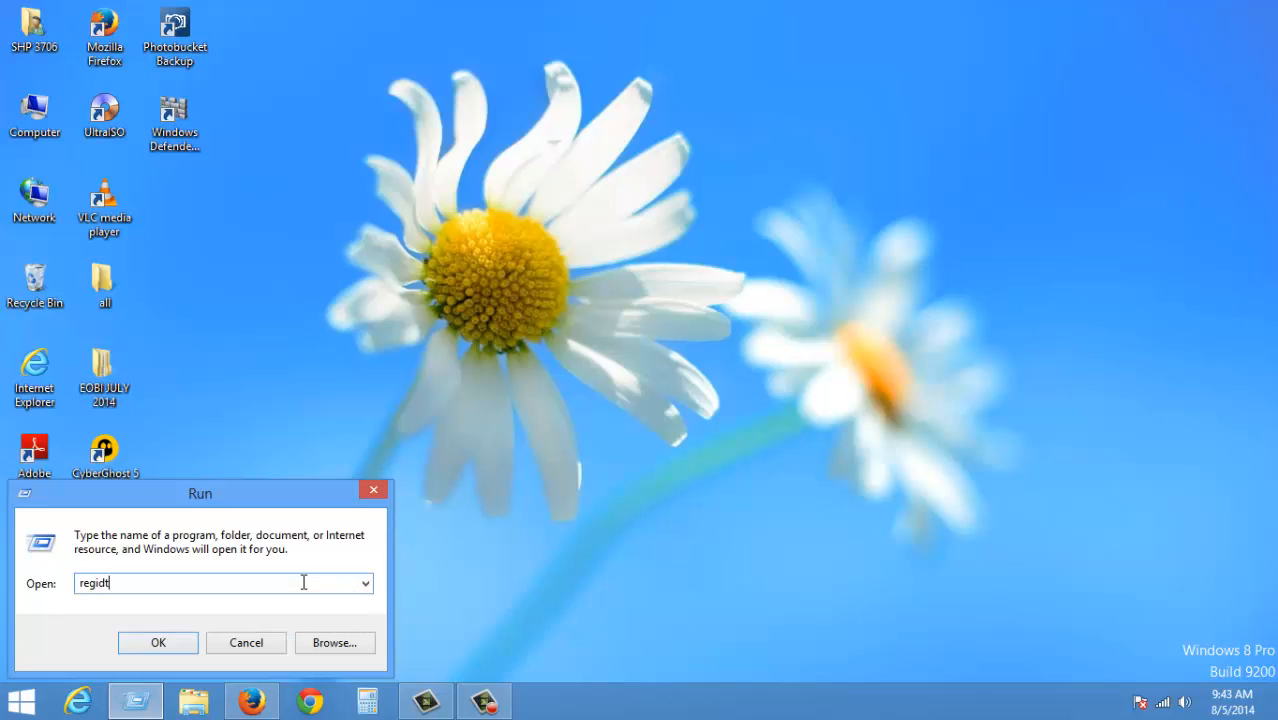
left_click(160, 641)
left_click(840, 345)
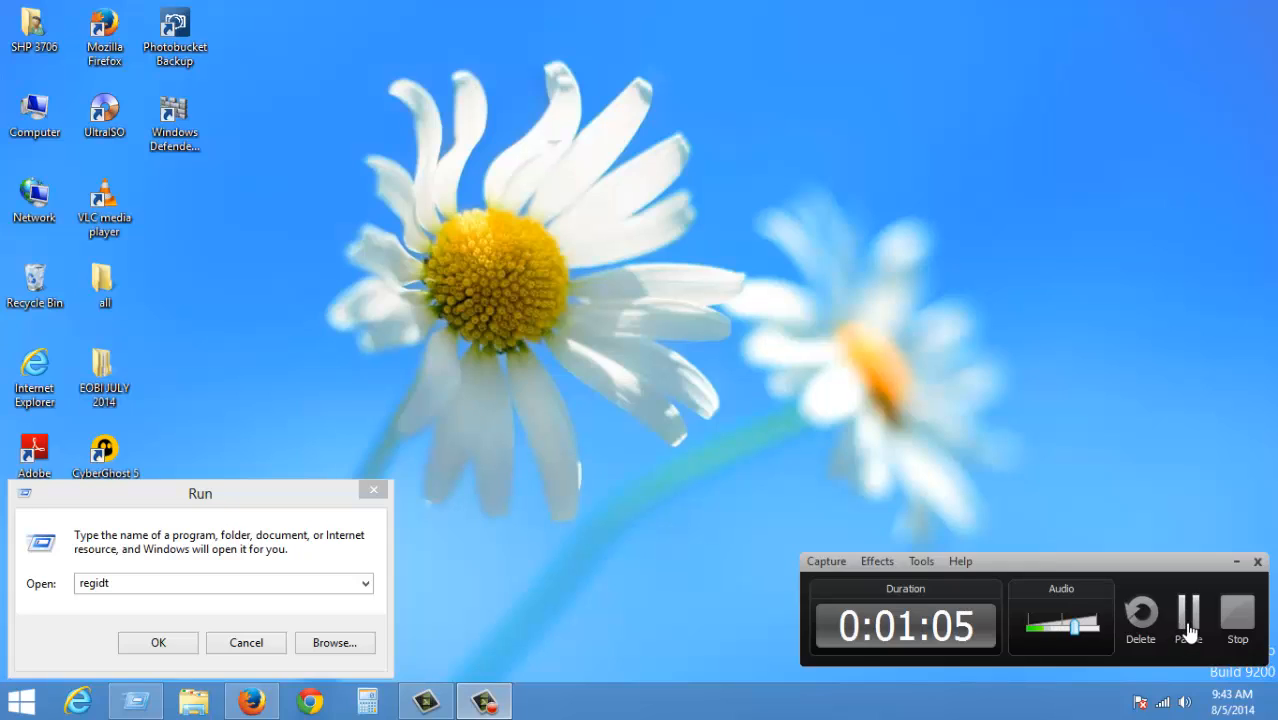
left_click(1188, 615)
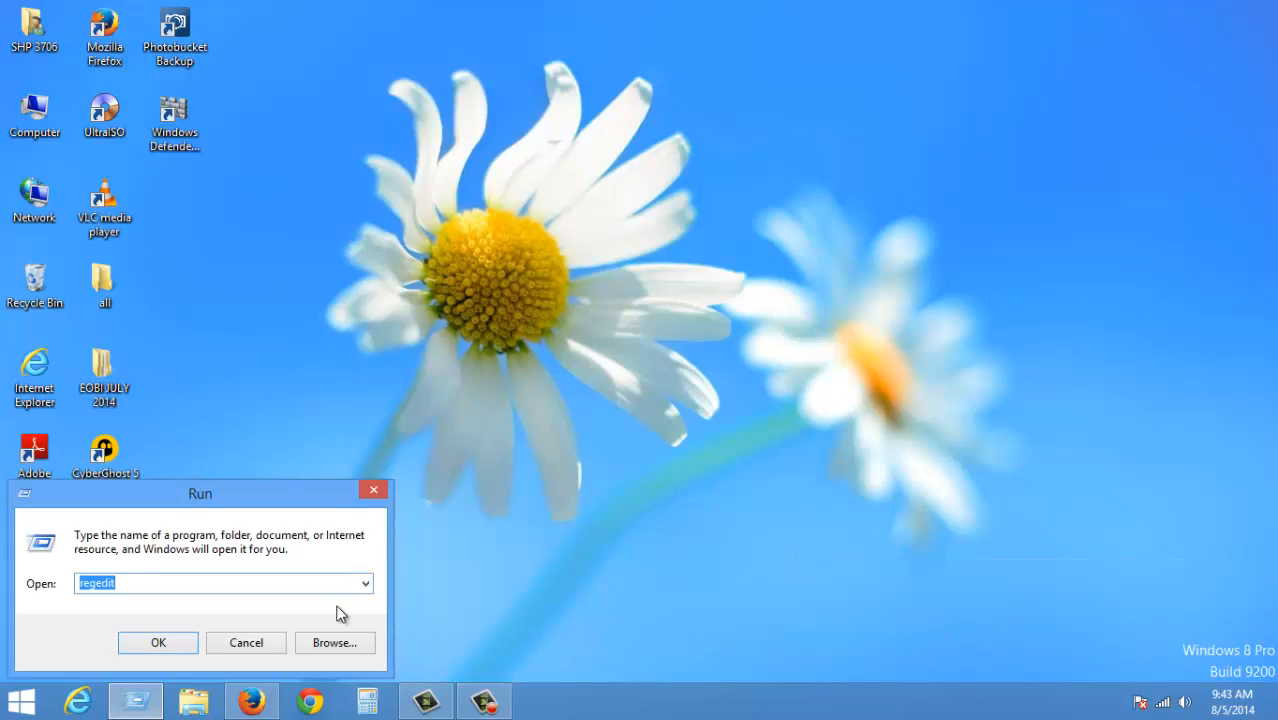
Launch Registry Editor with the regedit command and collapse the HKEY_CLASSES_ROOT branch
left_click(103, 585)
left_click(156, 642)
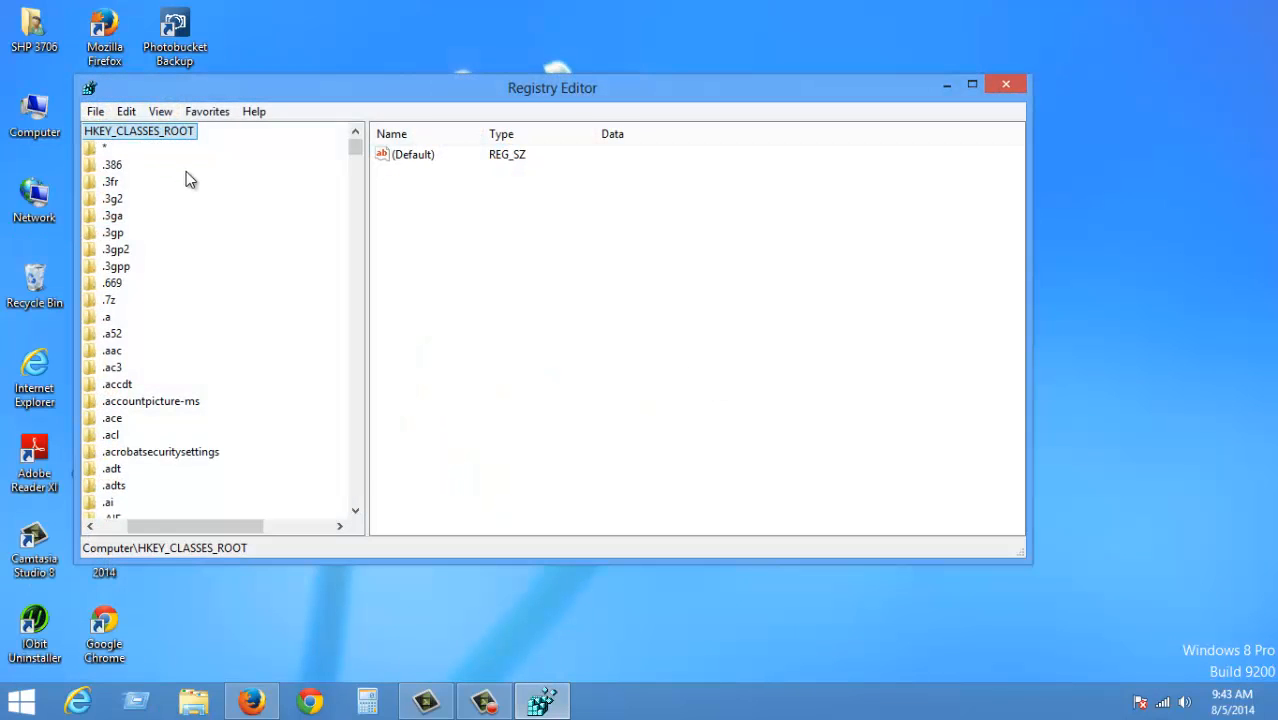
left_click_drag(225, 527, 57, 530)
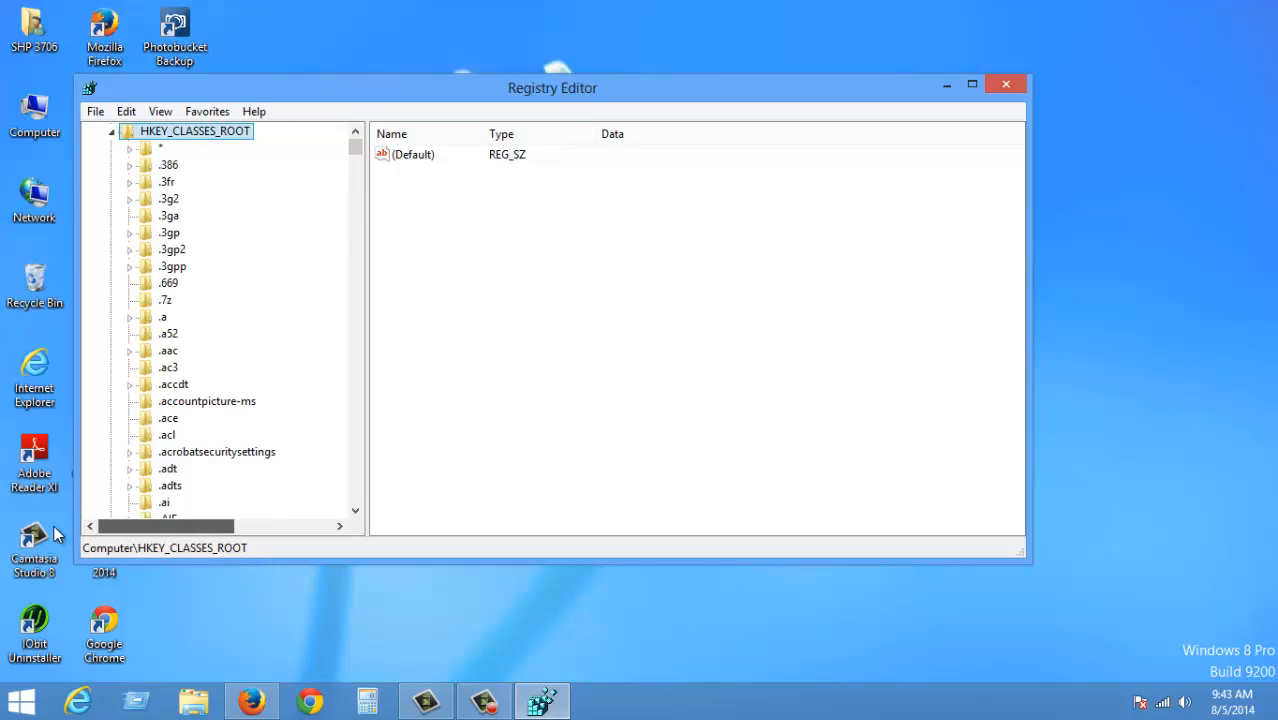
left_click(108, 131)
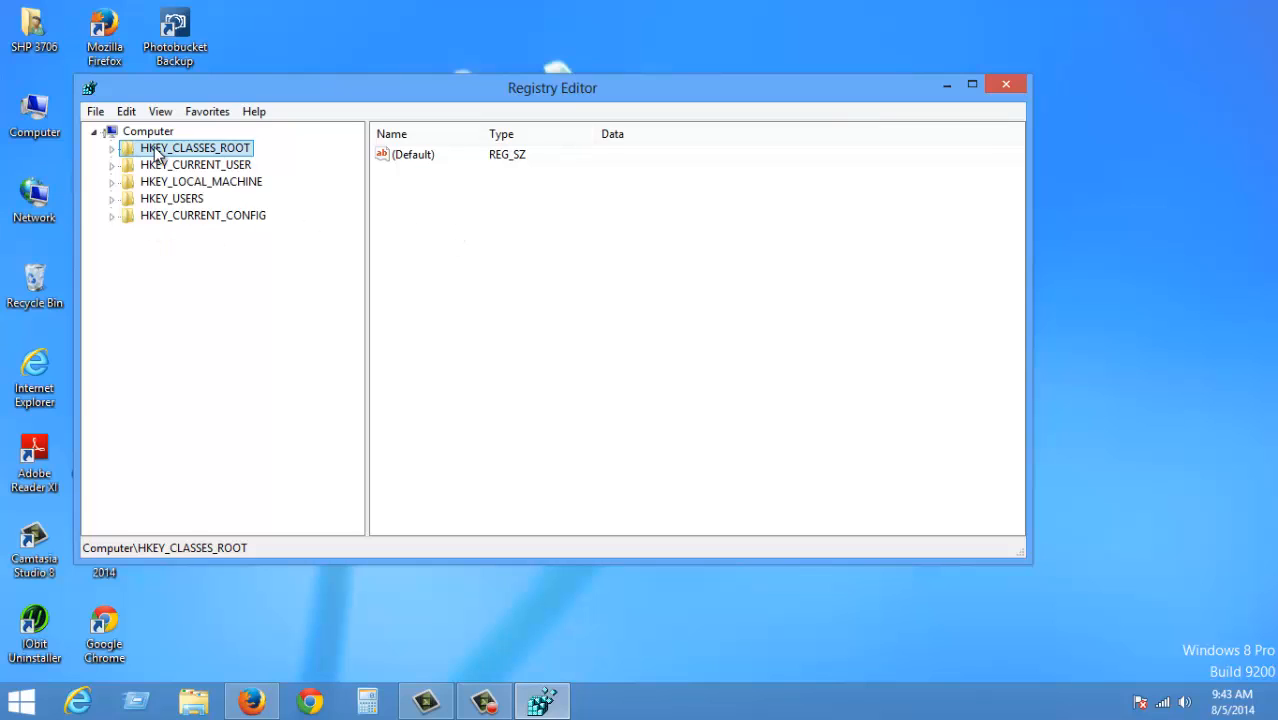
Expand HKEY_CLASSES_ROOT, find the lnkfile key among the entries starting with L, and select it
left_click(112, 149)
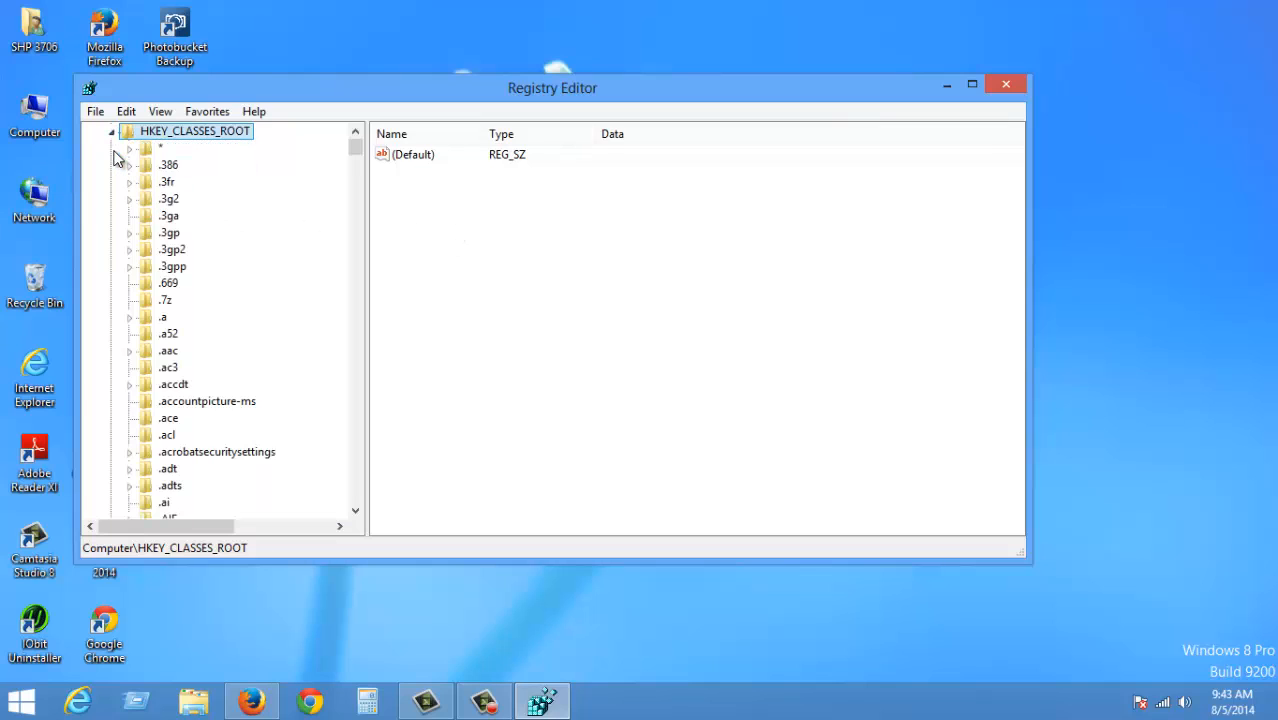
left_click_drag(359, 150, 390, 120)
left_click(168, 350)
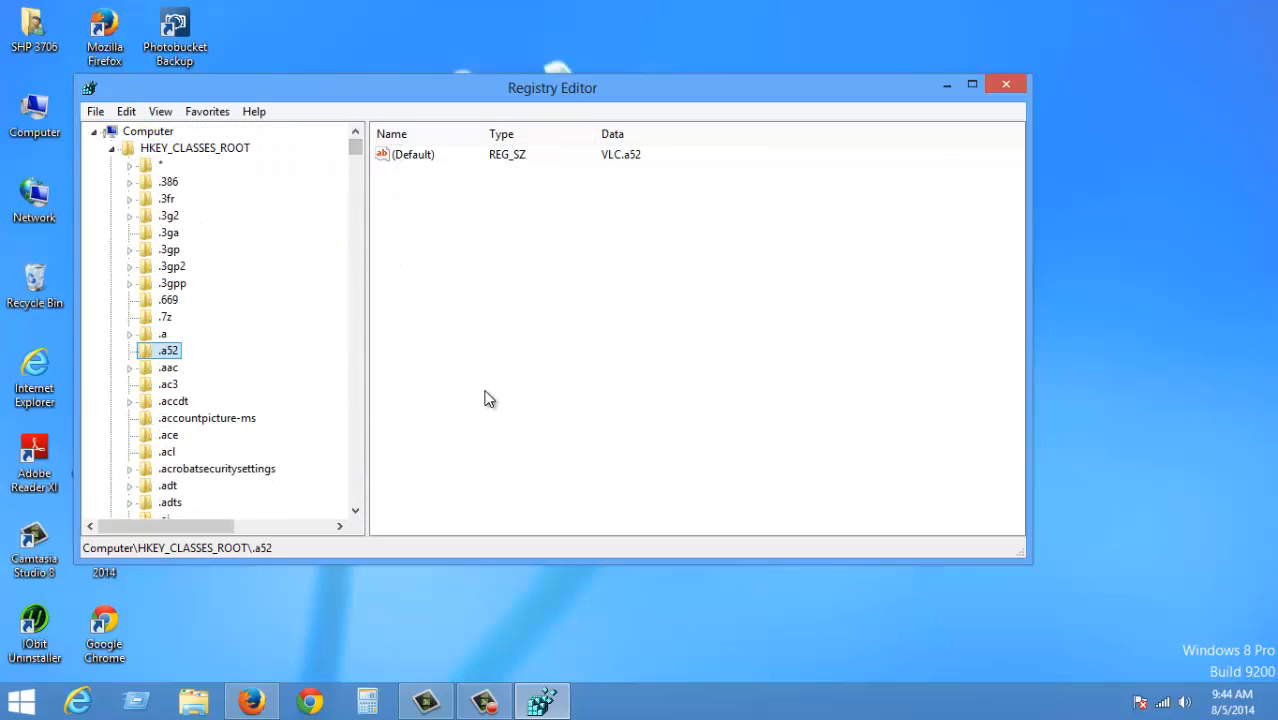
key("l")
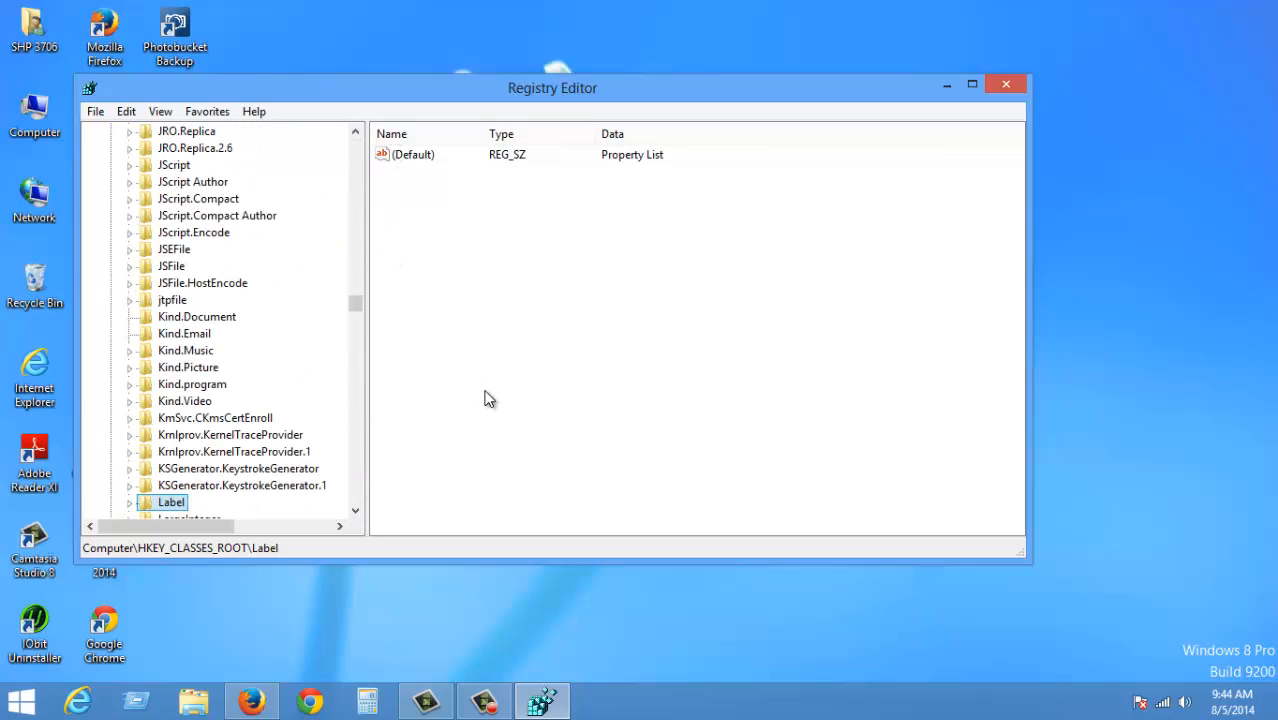
scroll(476, 381, "down", 1)
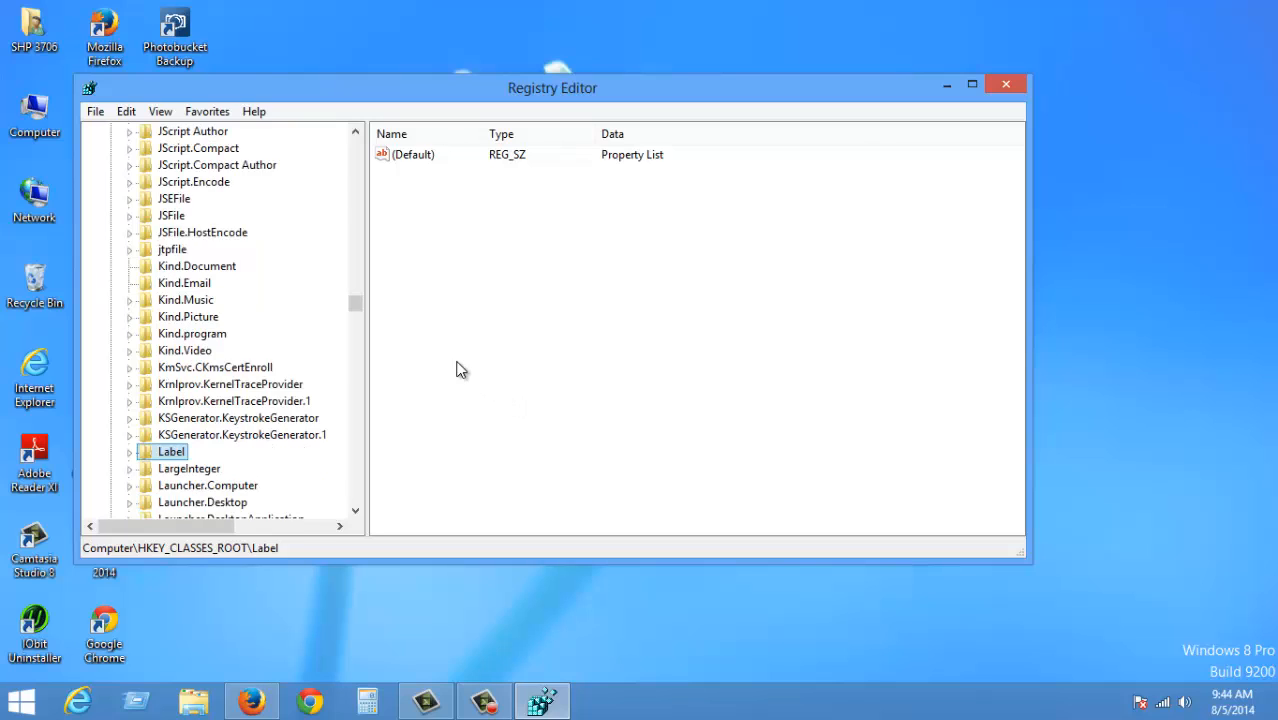
scroll(452, 345, "down", 1)
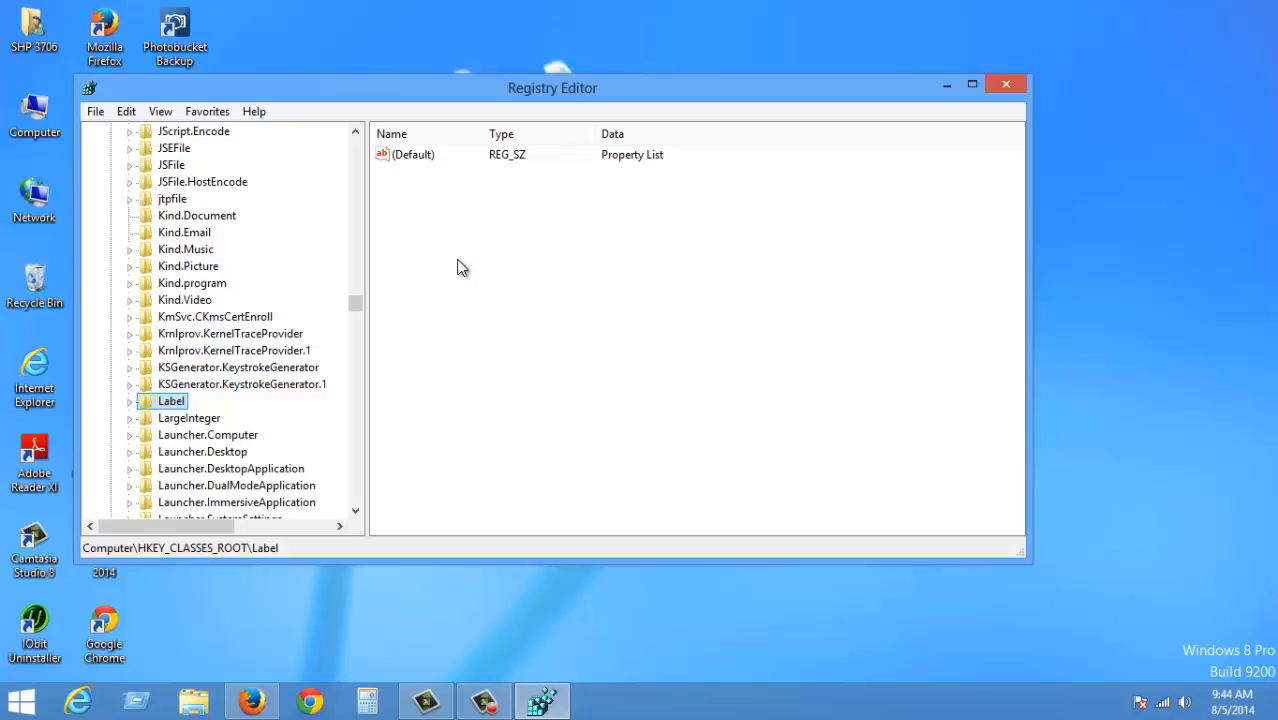
scroll(449, 262, "down", 1)
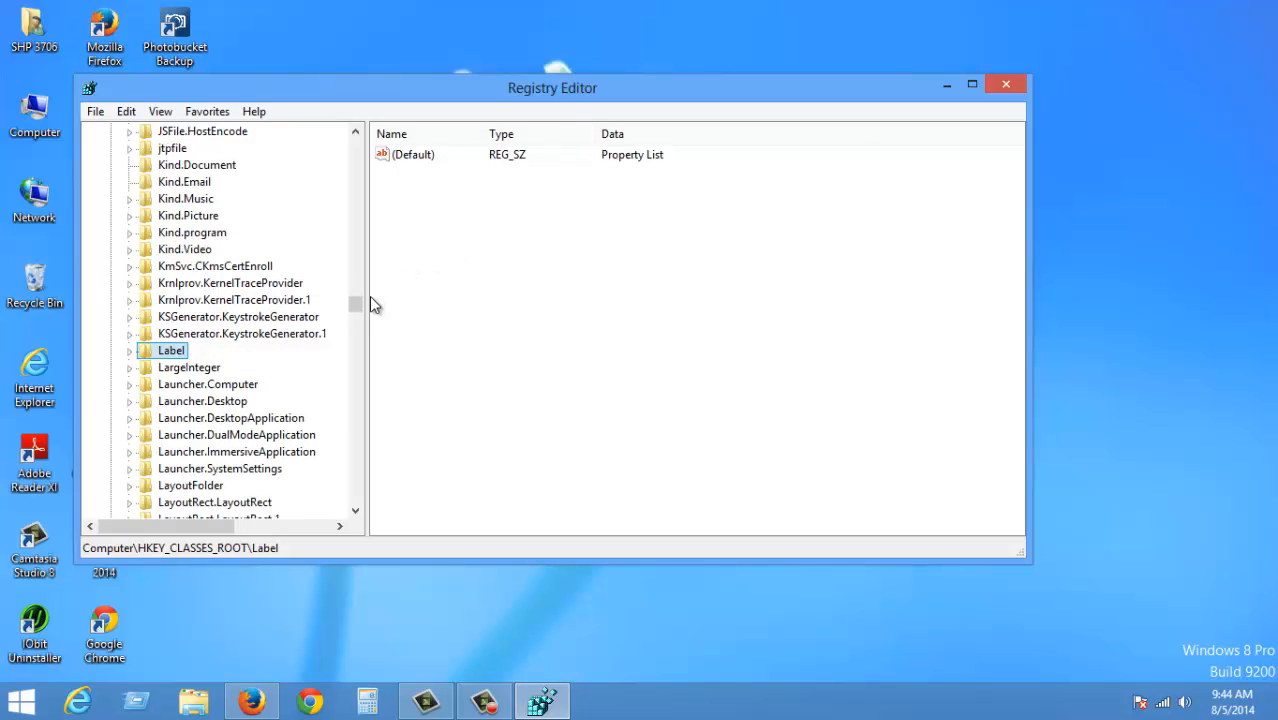
left_click_drag(358, 307, 325, 290)
scroll(333, 290, "up", 4)
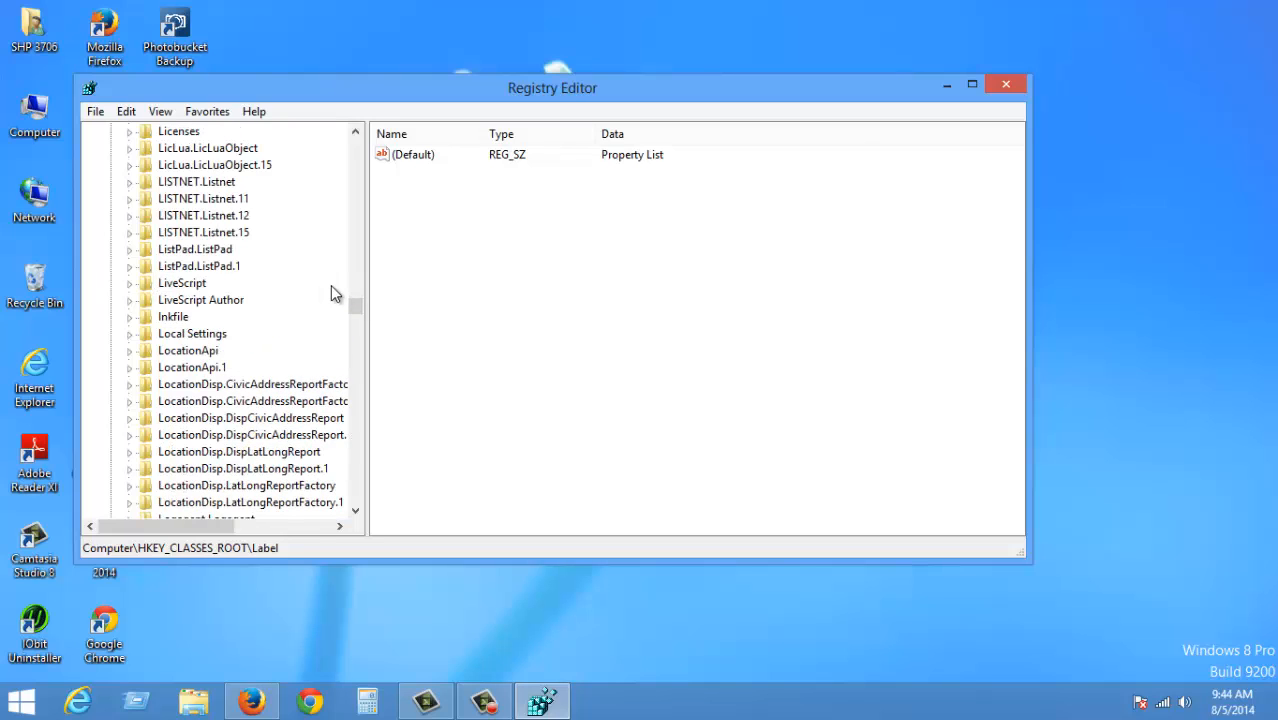
scroll(333, 290, "up", 1)
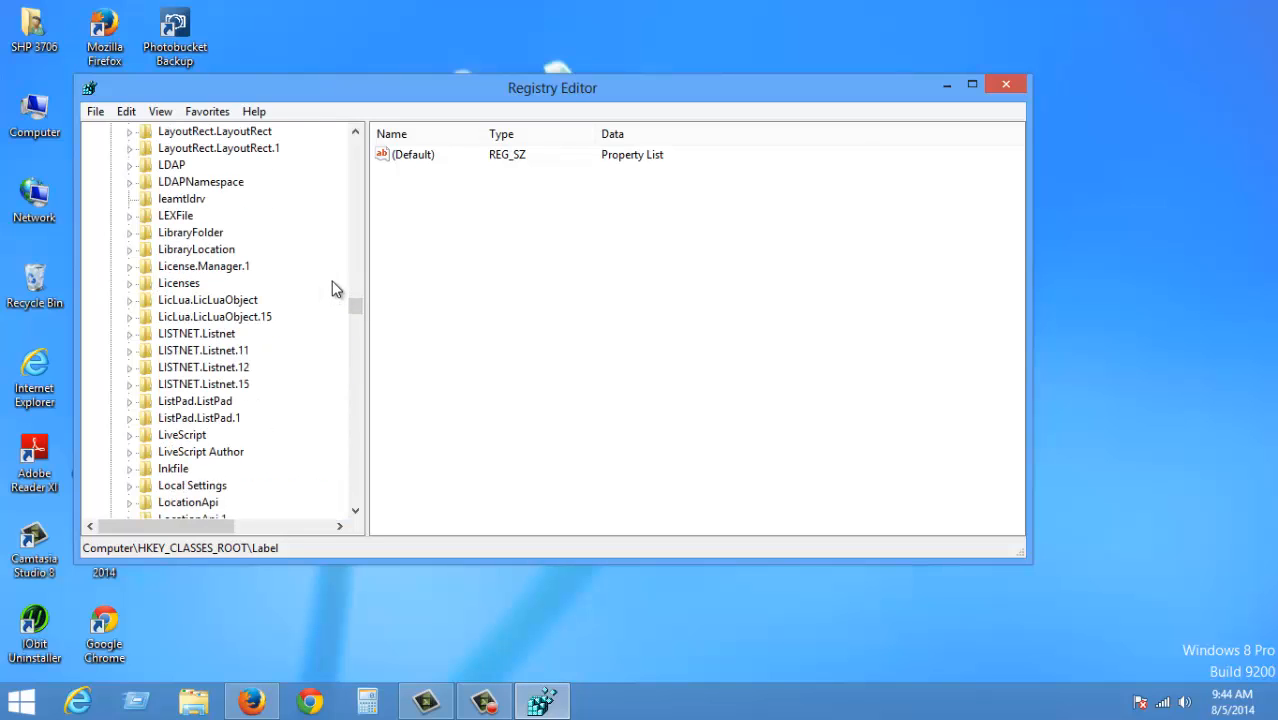
scroll(335, 289, "up", 3)
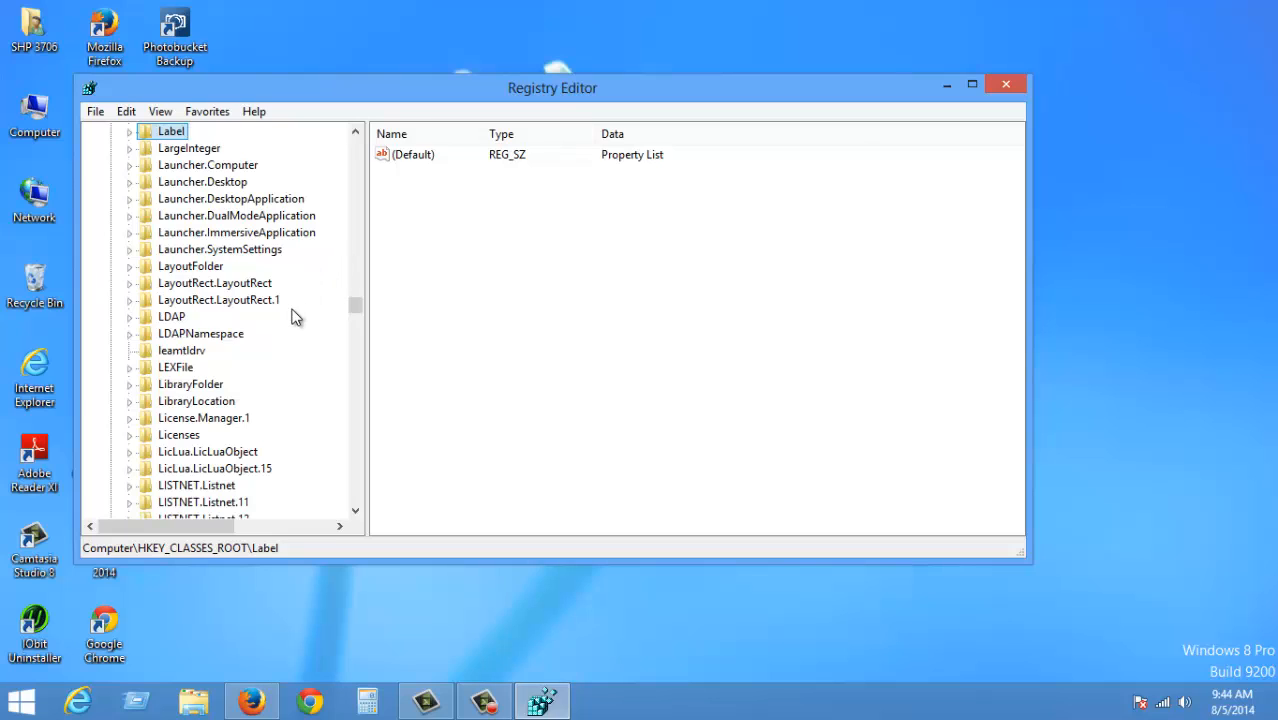
scroll(281, 329, "down", 3)
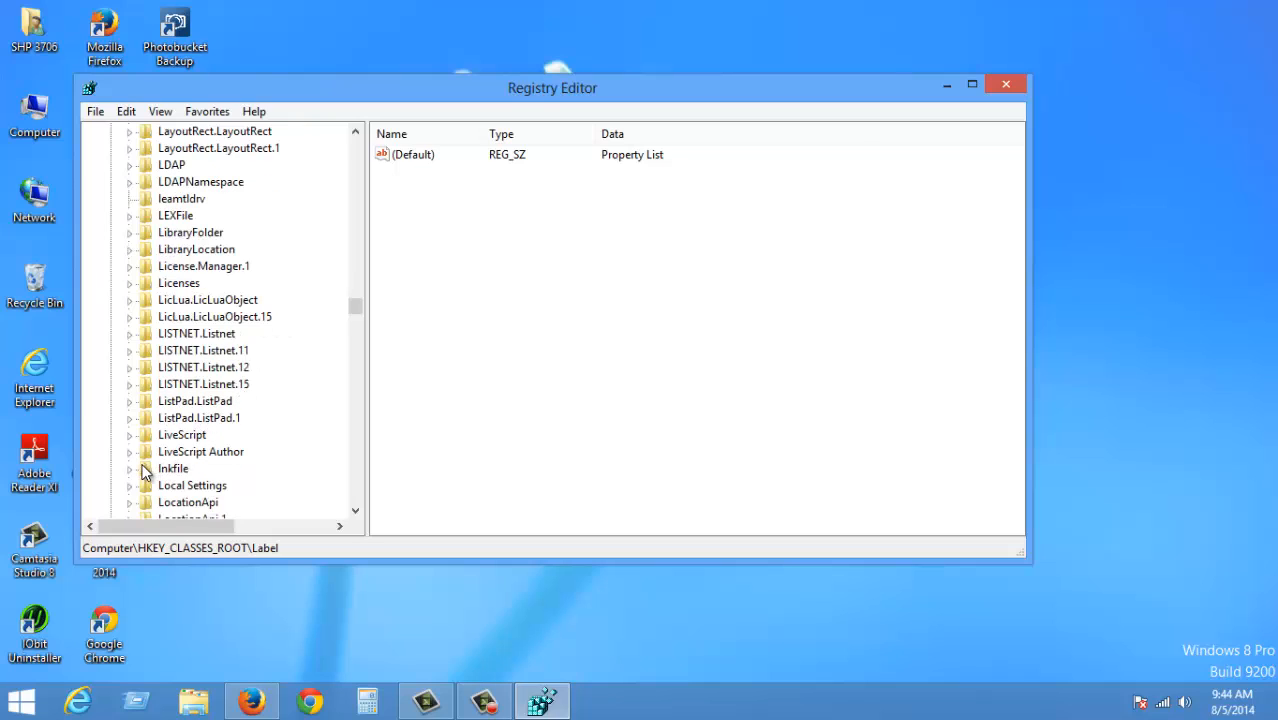
left_click(174, 472)
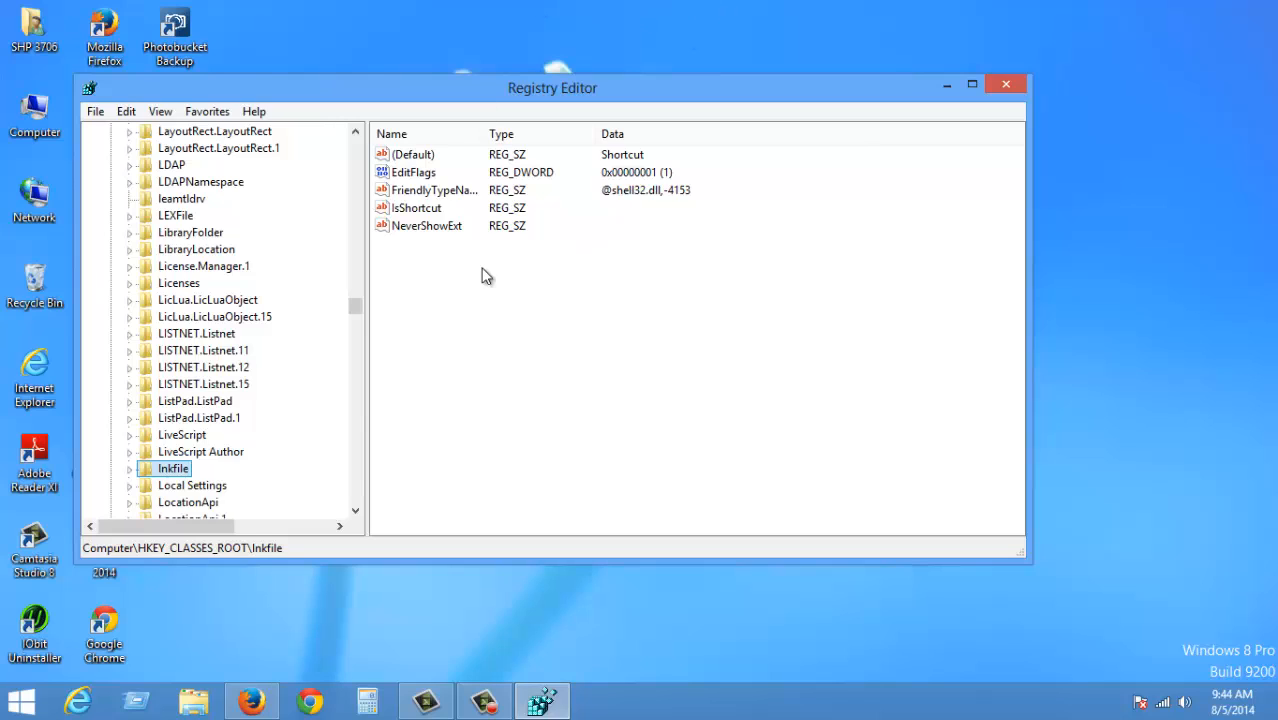
Permanently delete the IsShortcut value from the lnkfile key and close Registry Editor
left_click(425, 214)
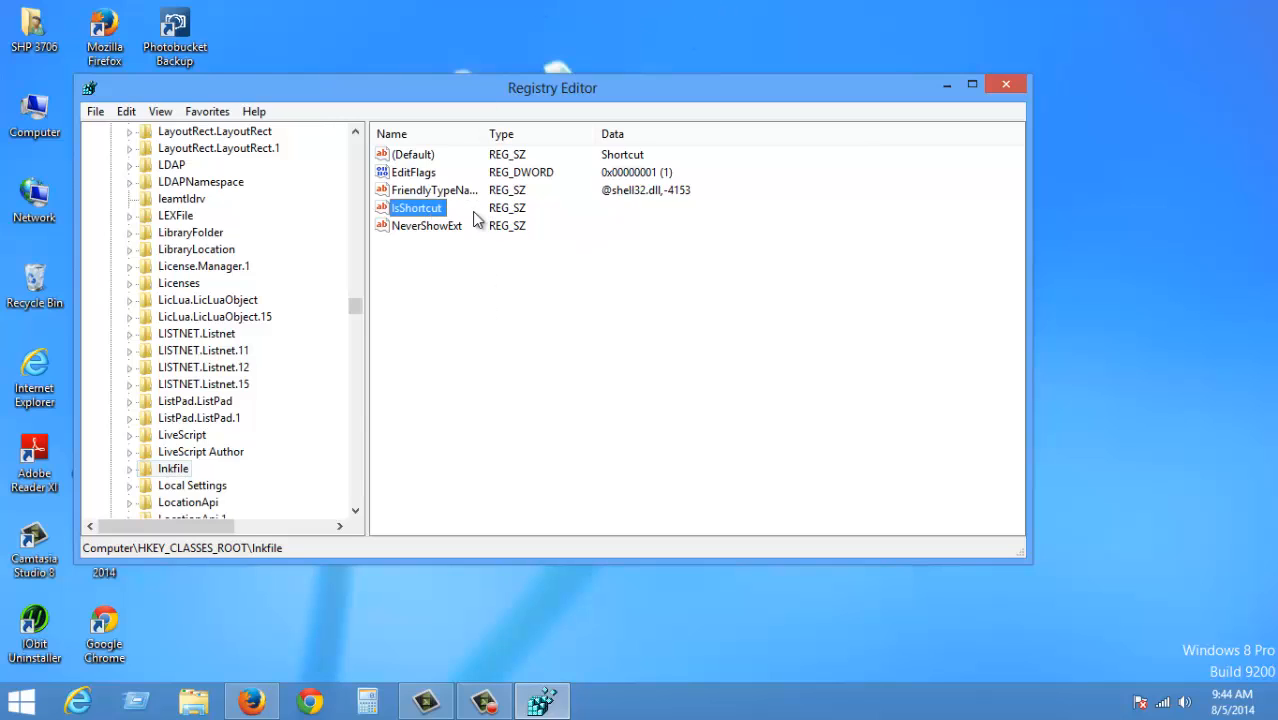
right_click(398, 207)
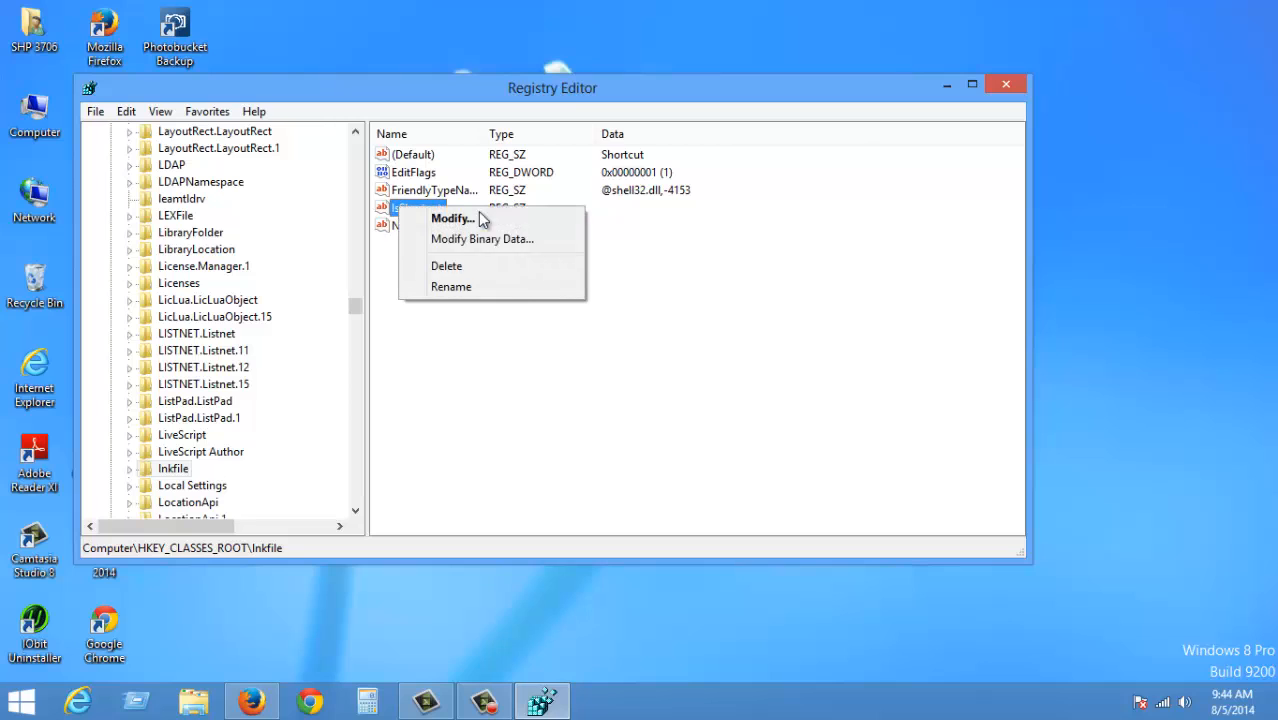
left_click(471, 267)
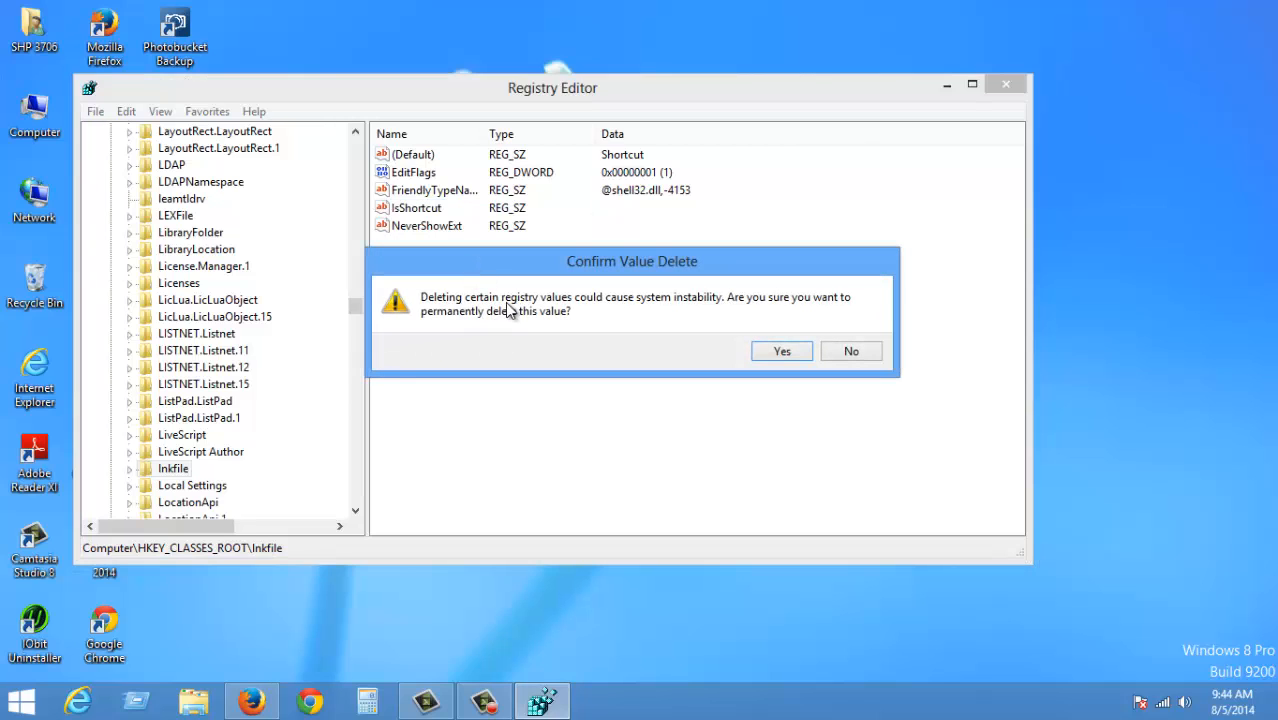
left_click(781, 352)
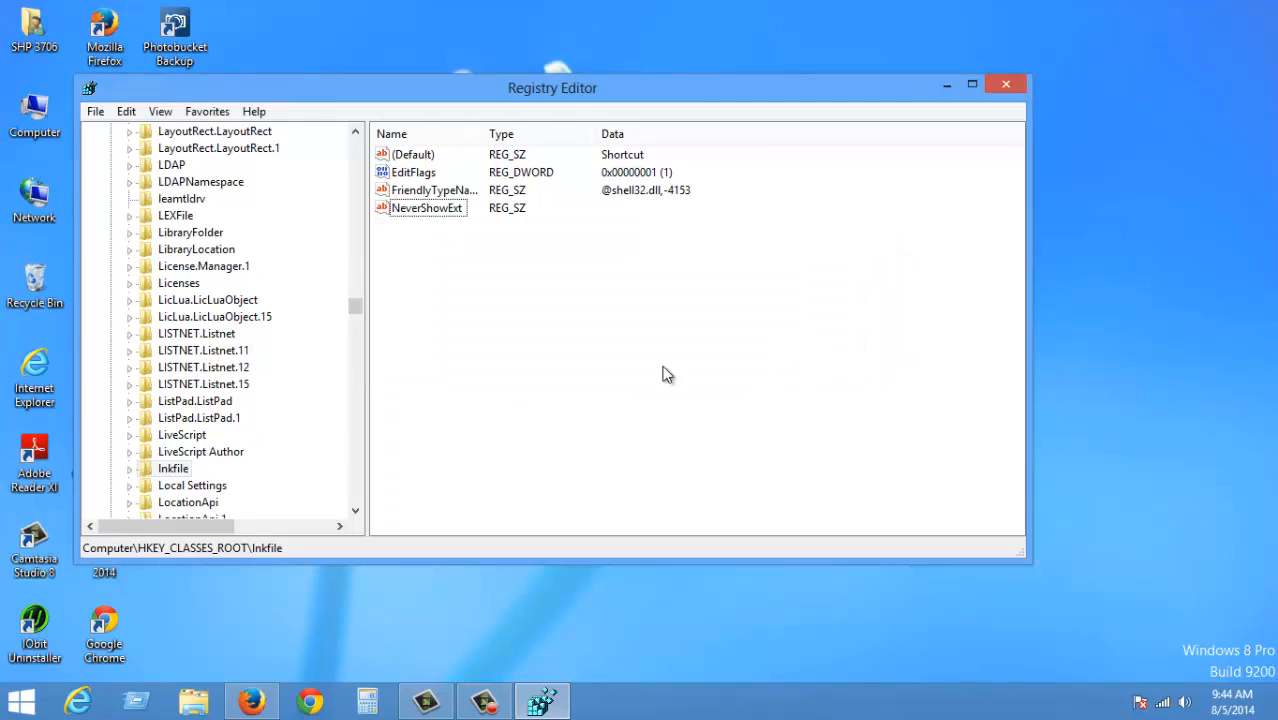
left_click(1003, 83)
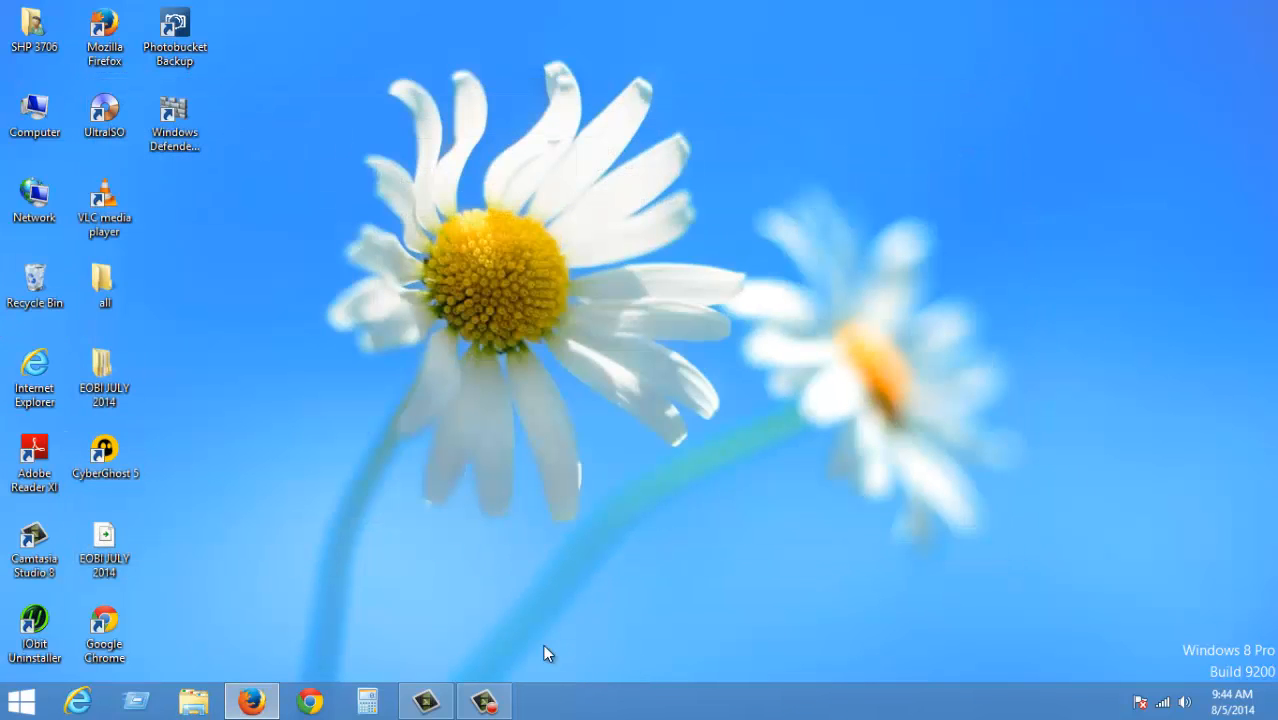
Refresh the desktop several times following the registry change
right_click(469, 330)
left_click(495, 378)
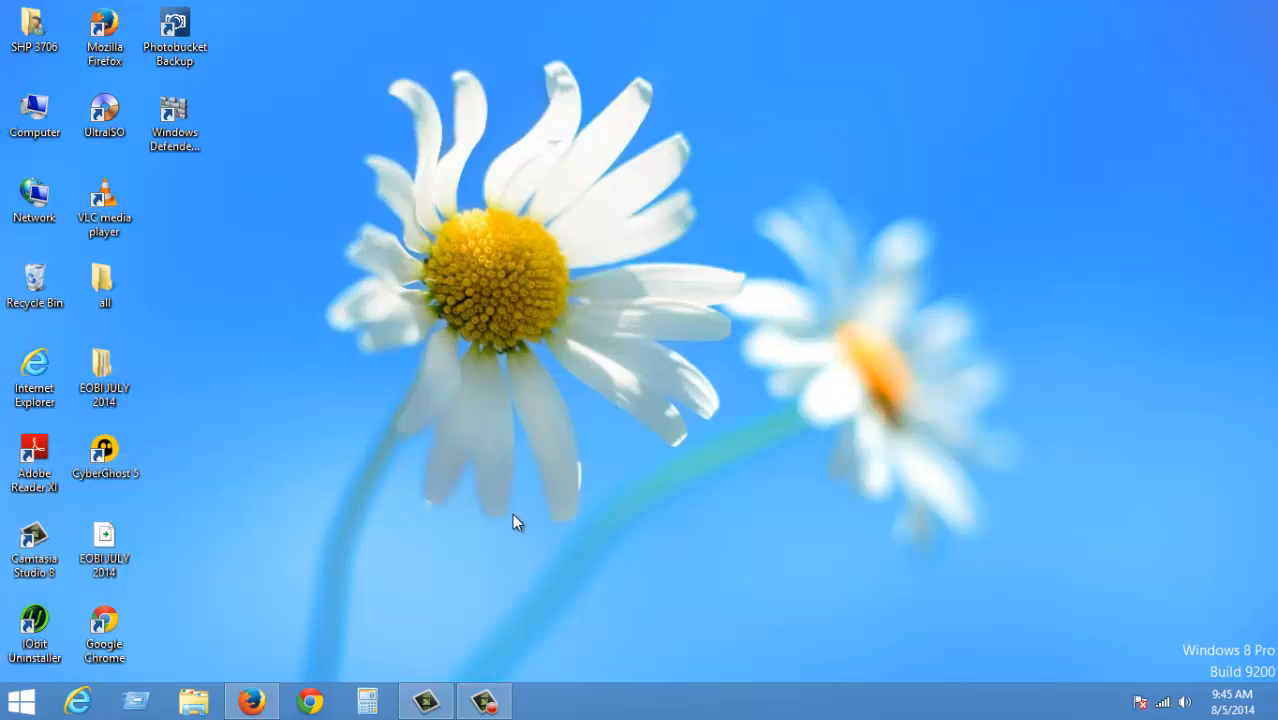
right_click(513, 304)
left_click(563, 357)
right_click(452, 333)
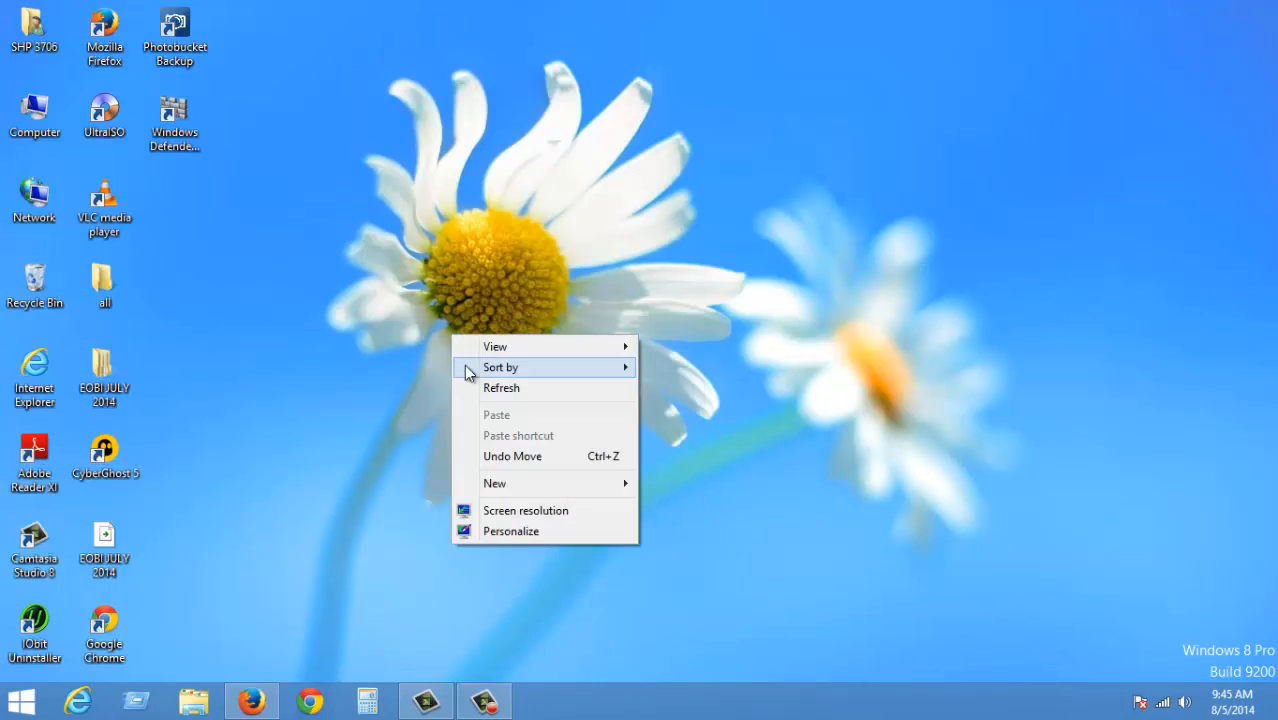
left_click(475, 388)
right_click(333, 358)
left_click(366, 410)
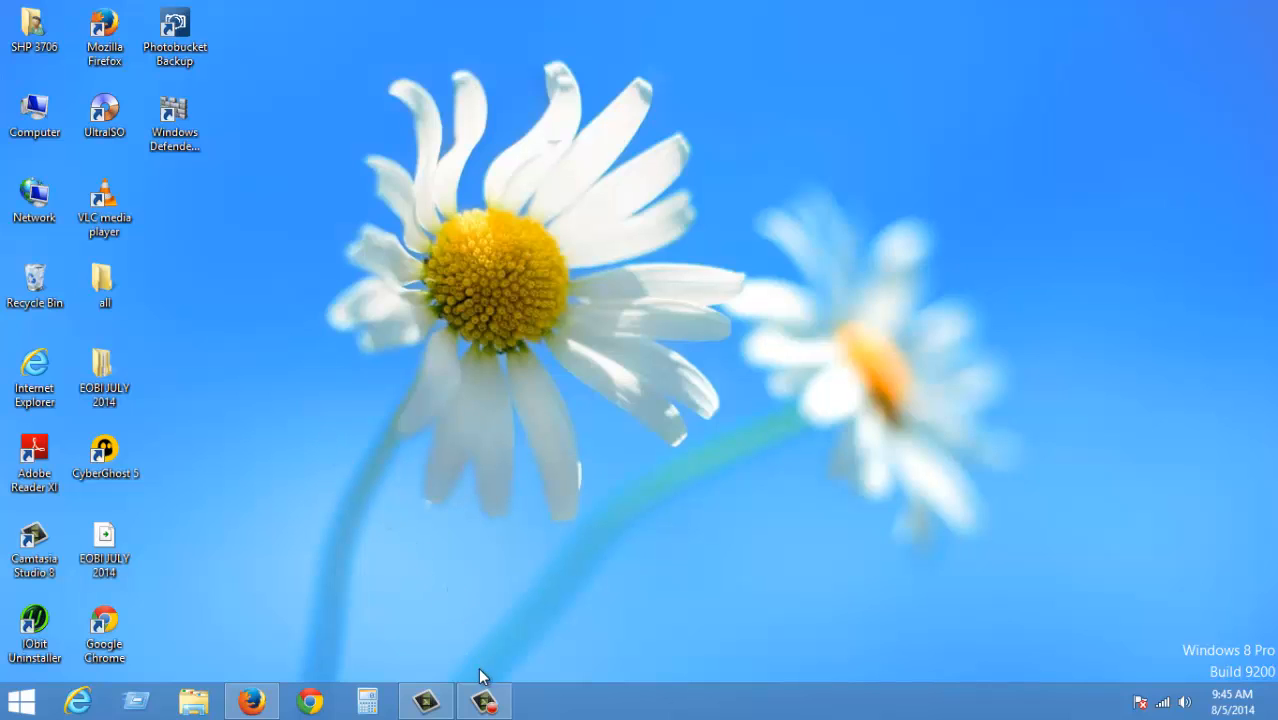
left_click(484, 700)
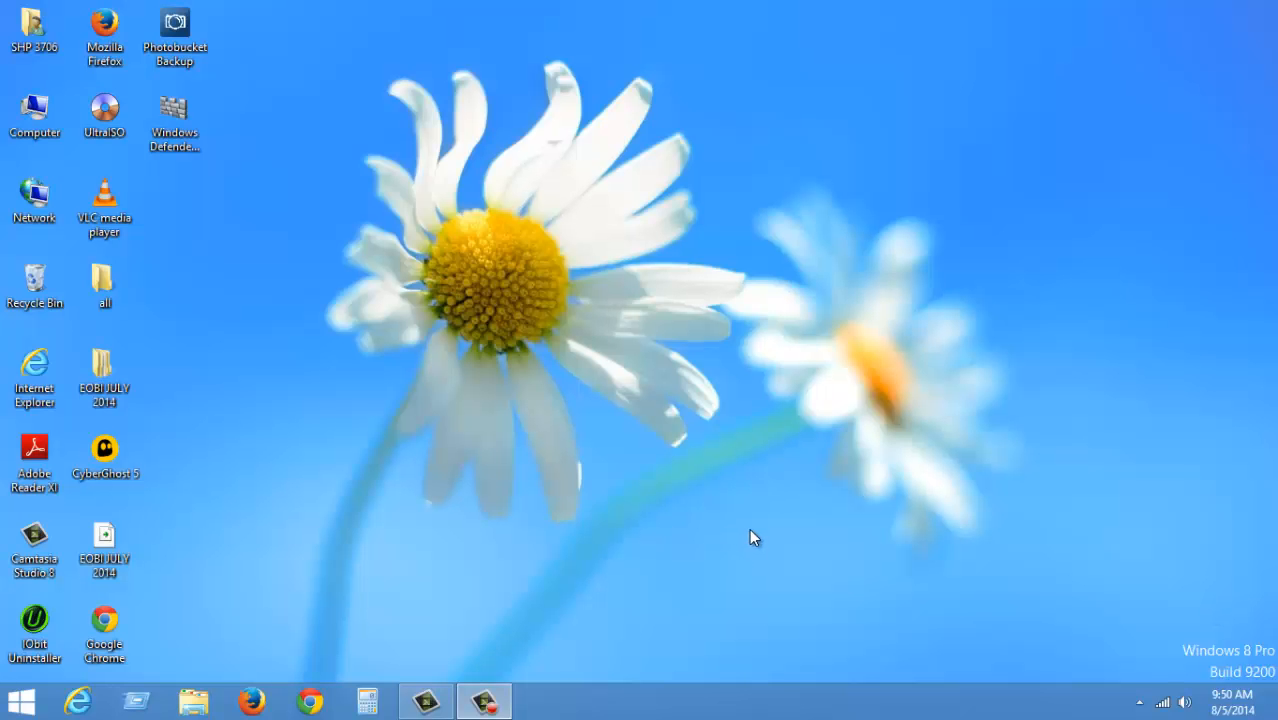
Examine the desktop shortcut icons for overlay arrows and refresh the desktop
left_click(24, 640)
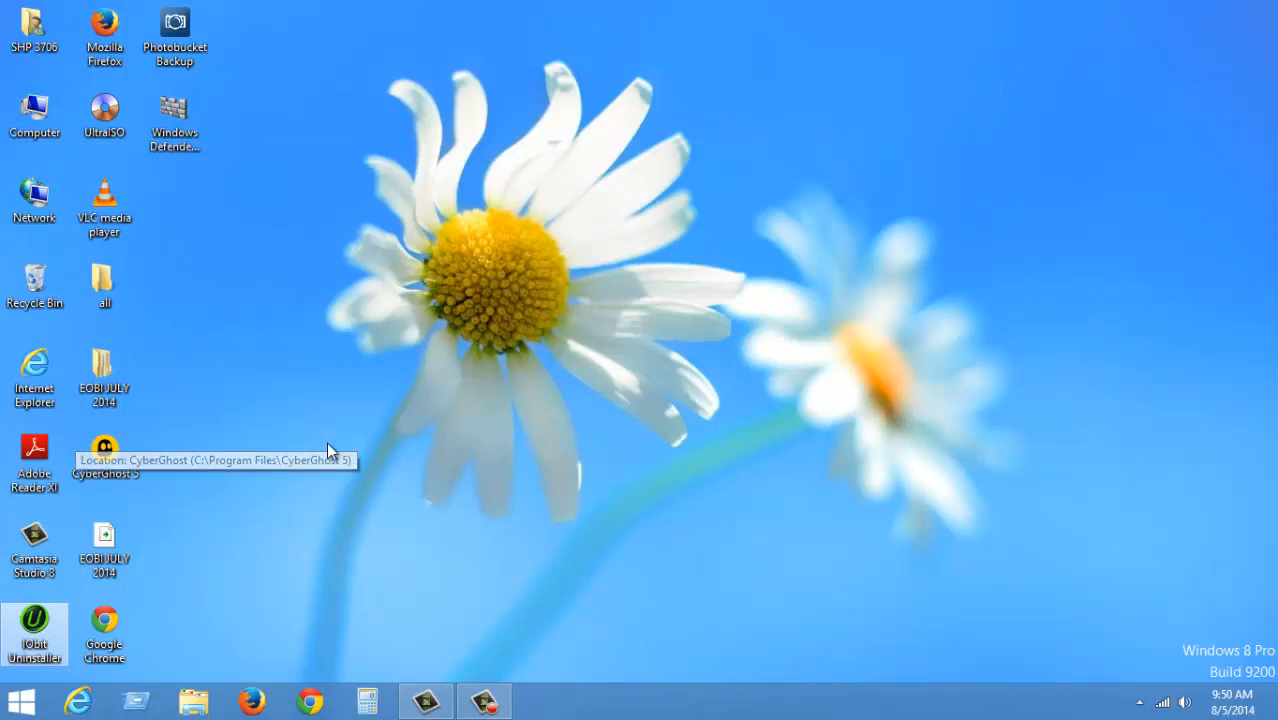
left_click(466, 342)
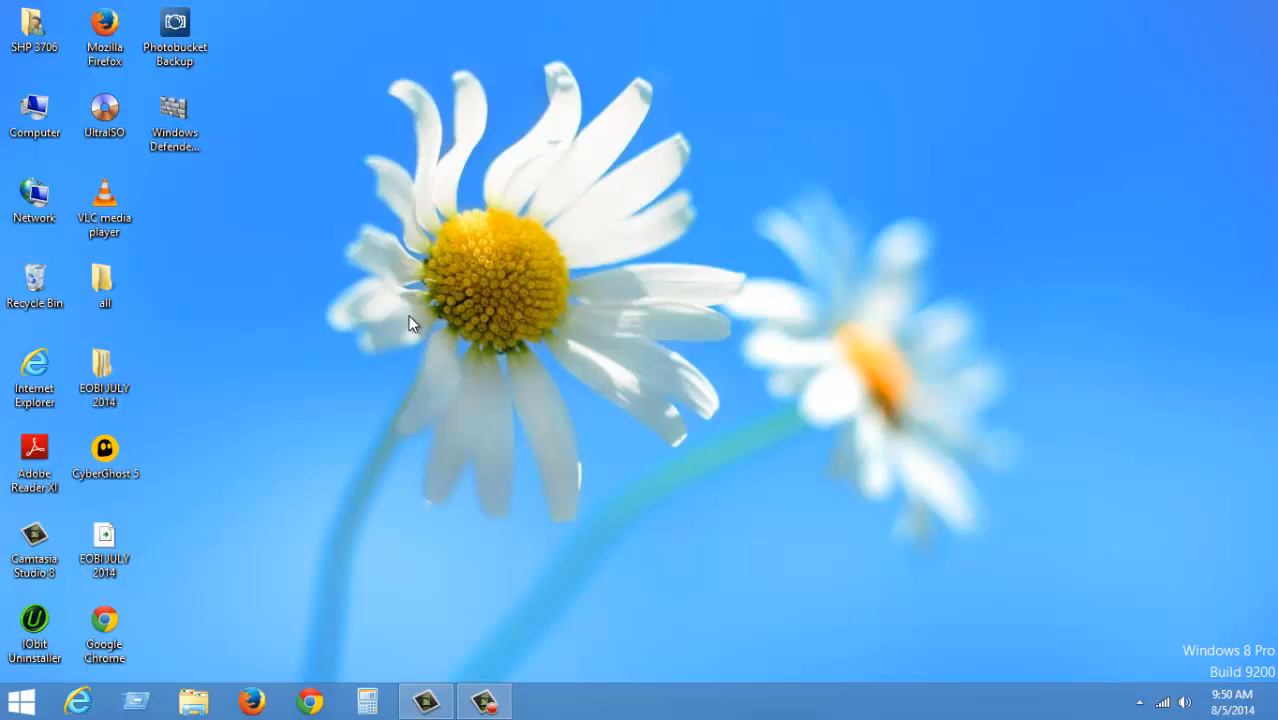
right_click(410, 323)
left_click(440, 367)
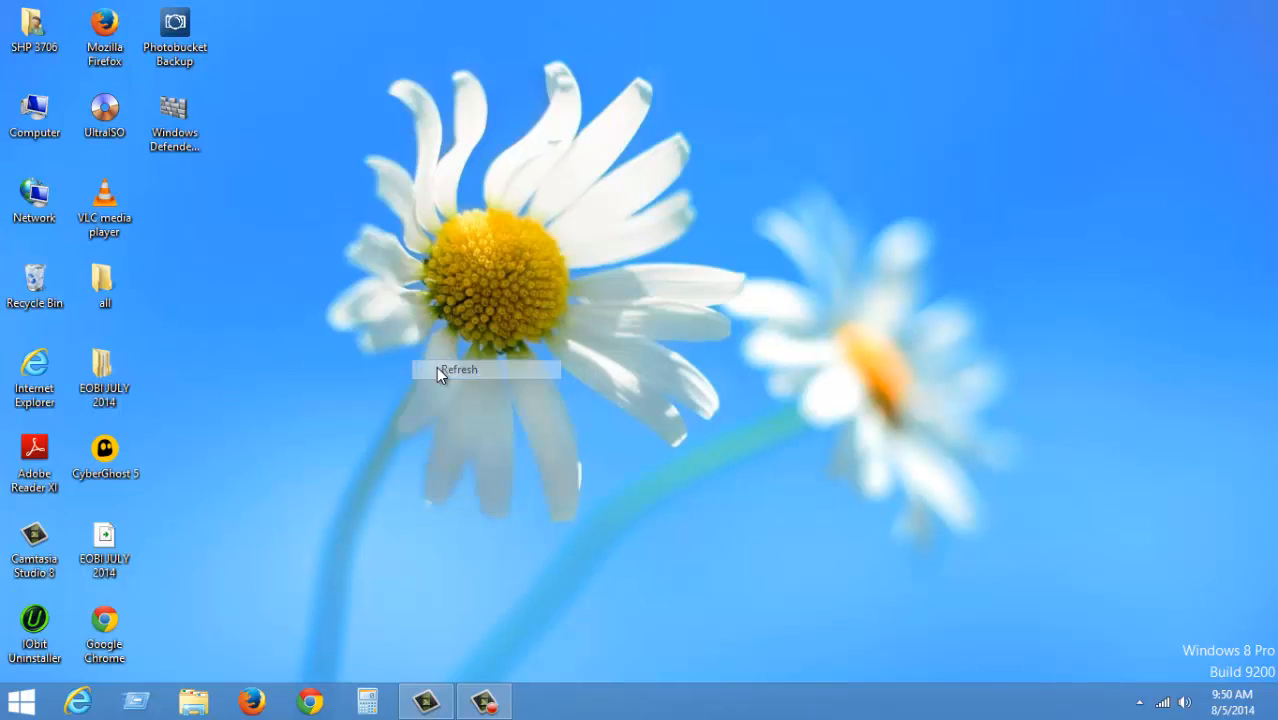
right_click(410, 350)
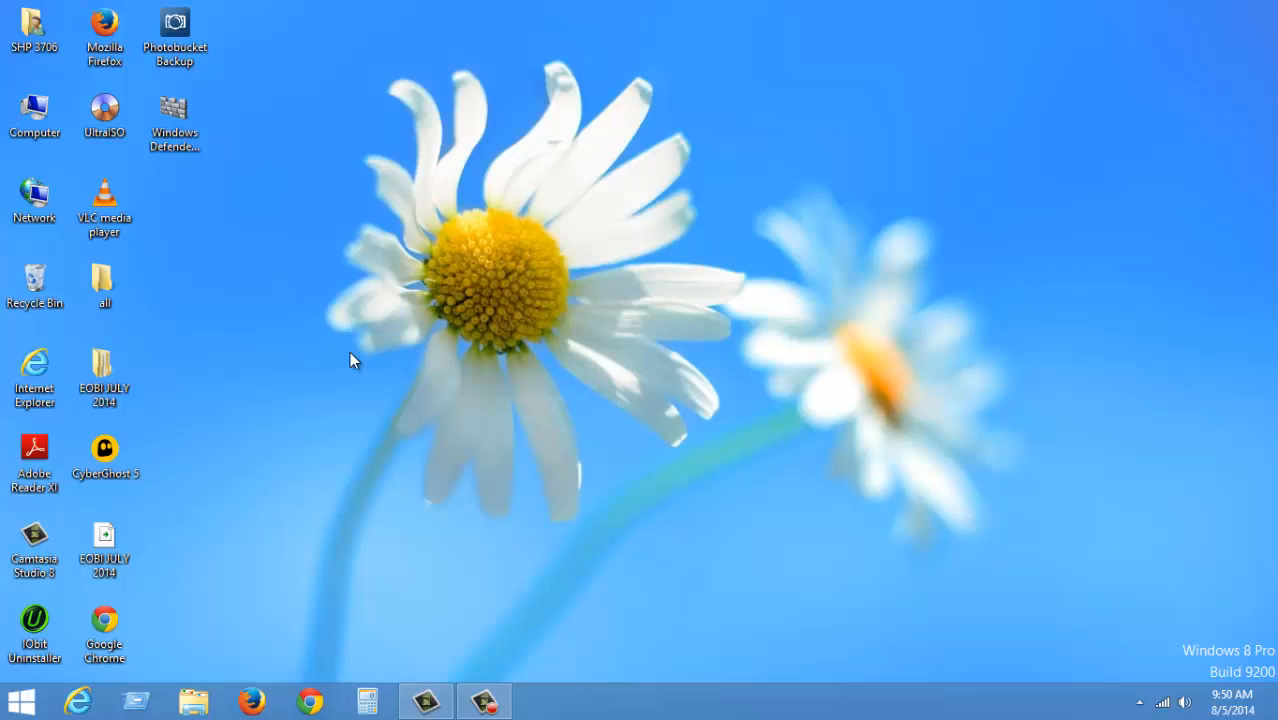